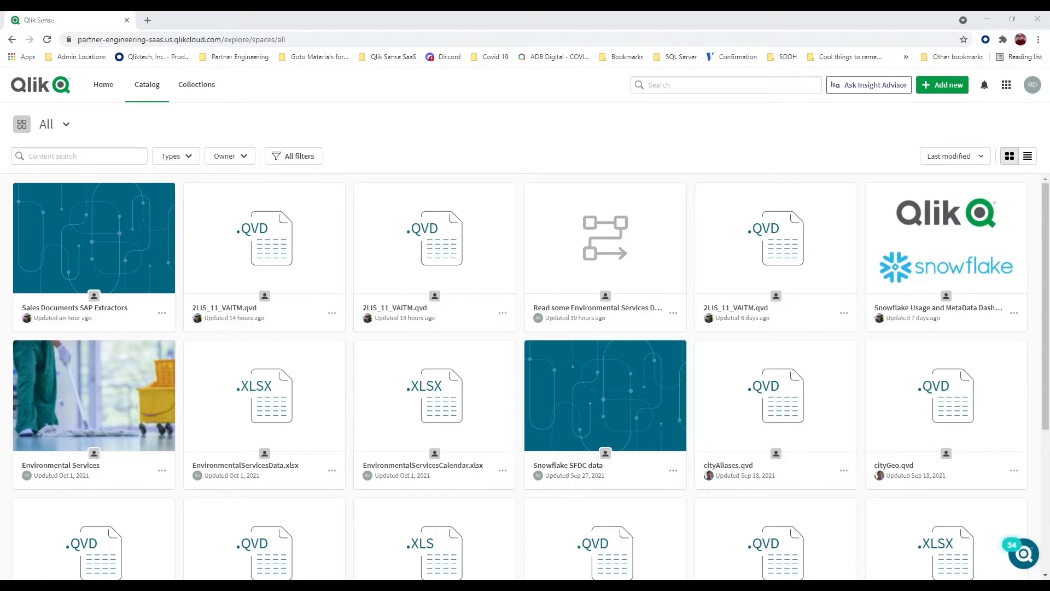
Create a new automation named "Read some values" and save it.
click(947, 92)
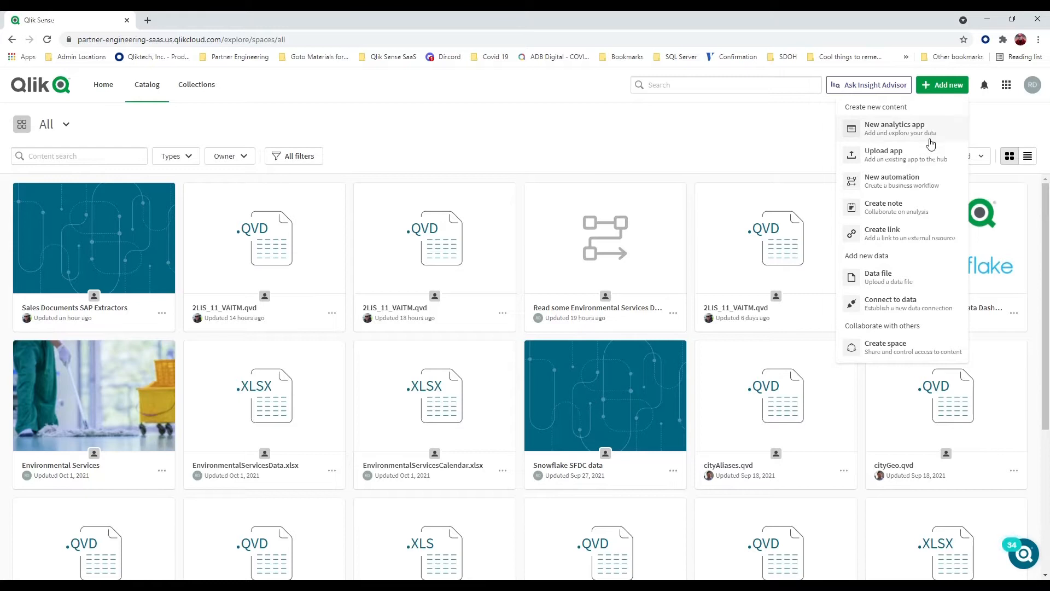
click(884, 182)
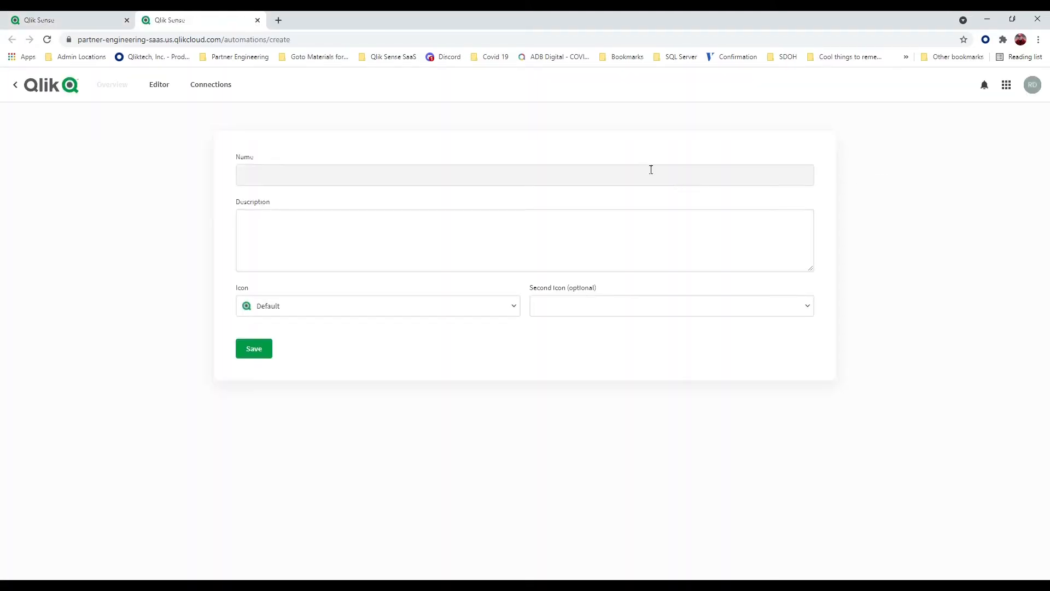
click(650, 173)
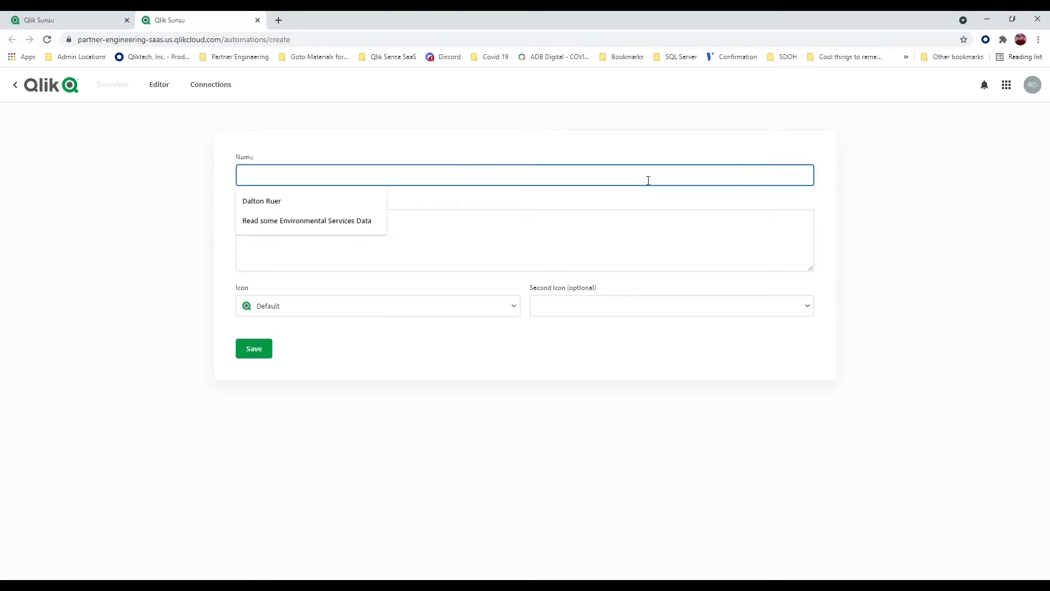
text(Read)
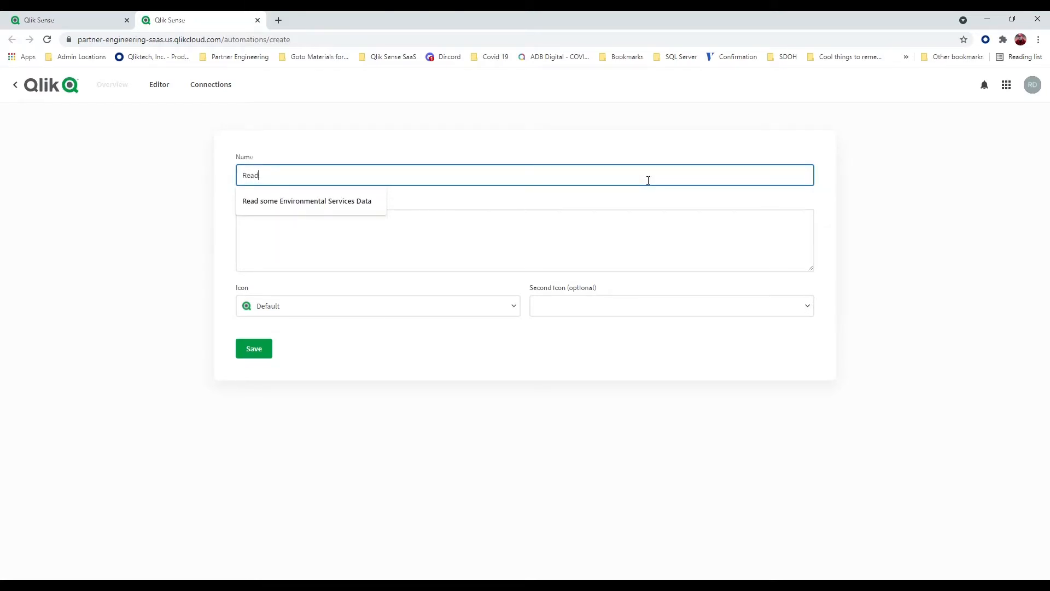
text( some values)
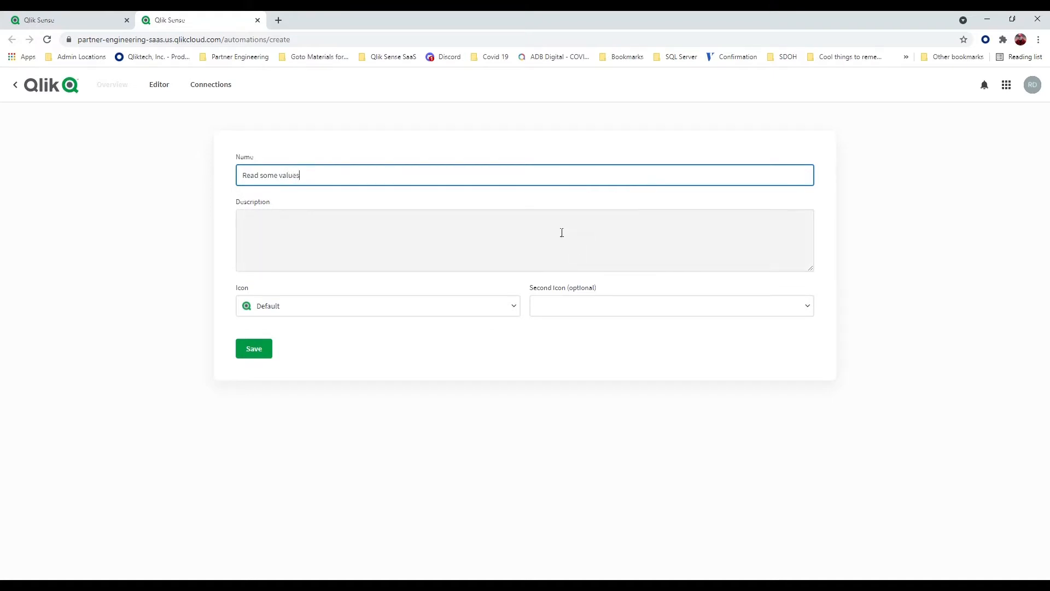
click(266, 345)
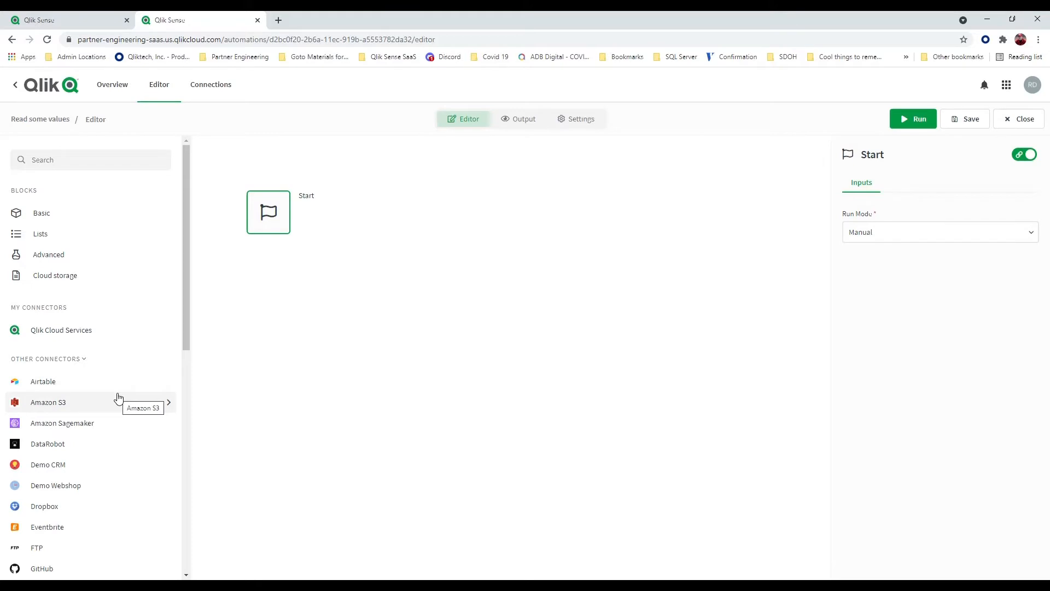
Add a Get Measure Value block from the Qlik Cloud Services connector directly after the Start block.
click(81, 337)
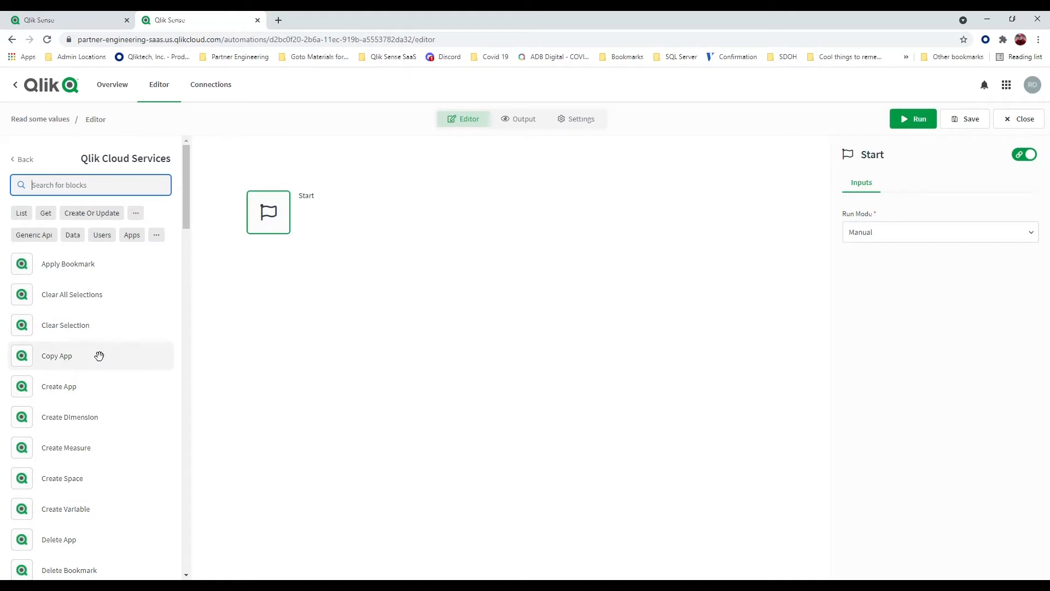
scroll(99, 356, down, 5)
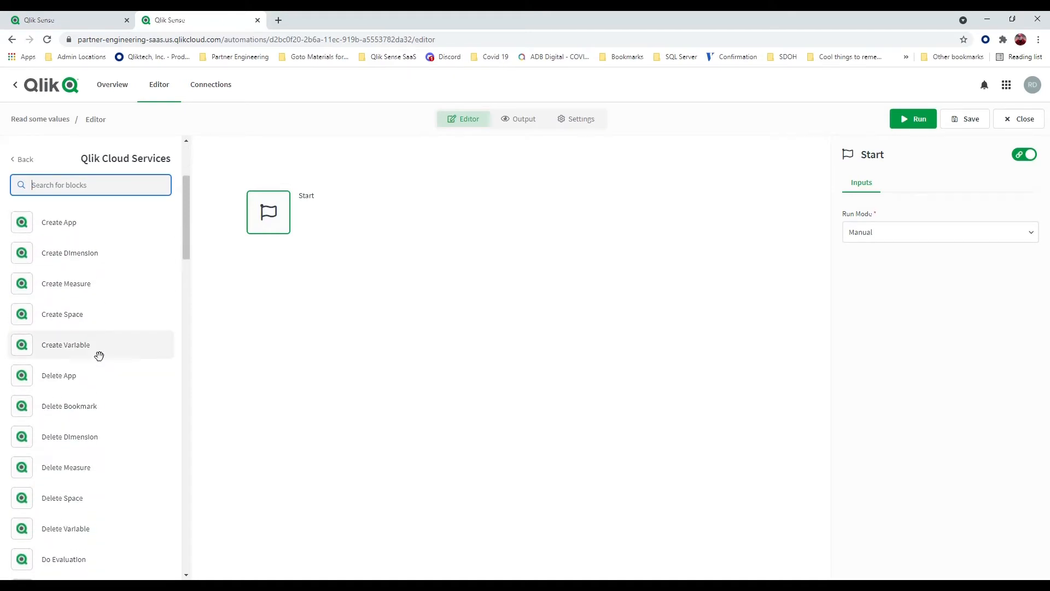
scroll(98, 356, down, 2)
scroll(98, 356, down, 3)
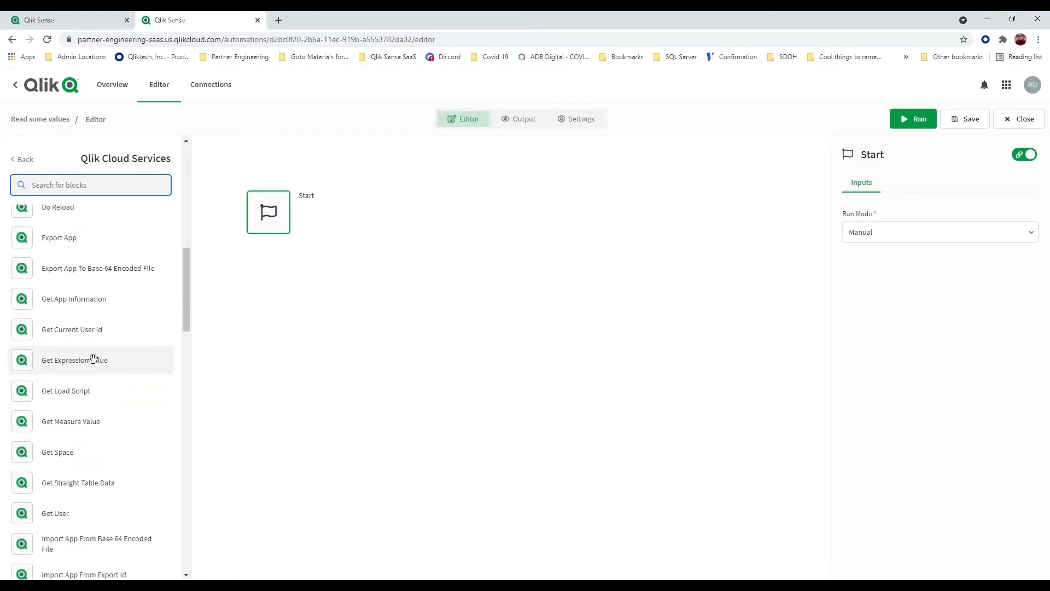
drag(37, 424, 241, 326)
mouse_move(258, 268)
mouse_down()
mouse_move(250, 284)
mouse_move(167, 313)
mouse_move(241, 262)
mouse_move(257, 272)
mouse_up()
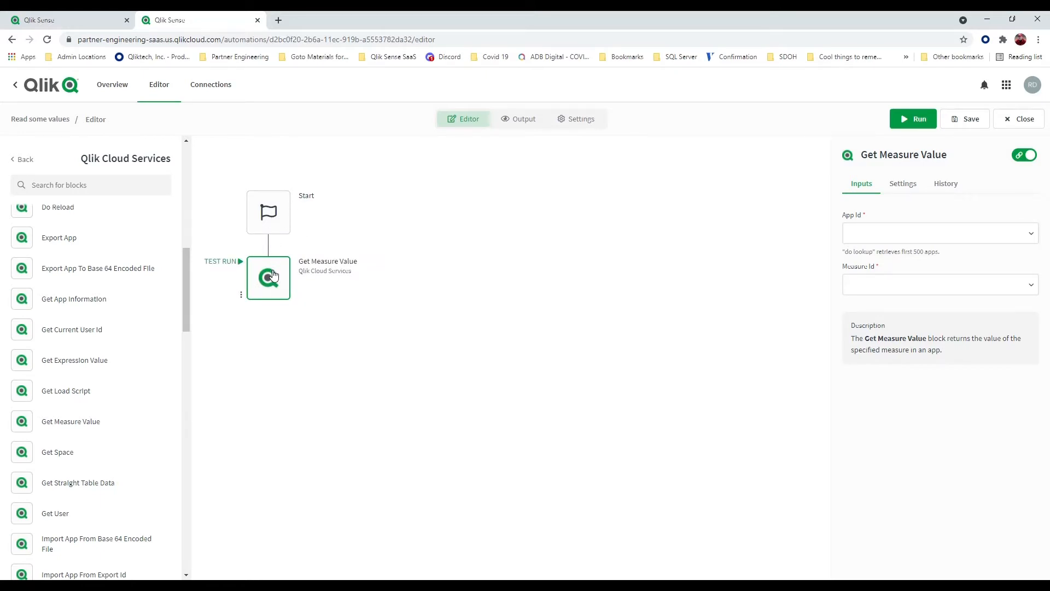
Look up the App Id for the Get Measure Value block and choose the Environmental Services app.
click(1031, 237)
click(923, 261)
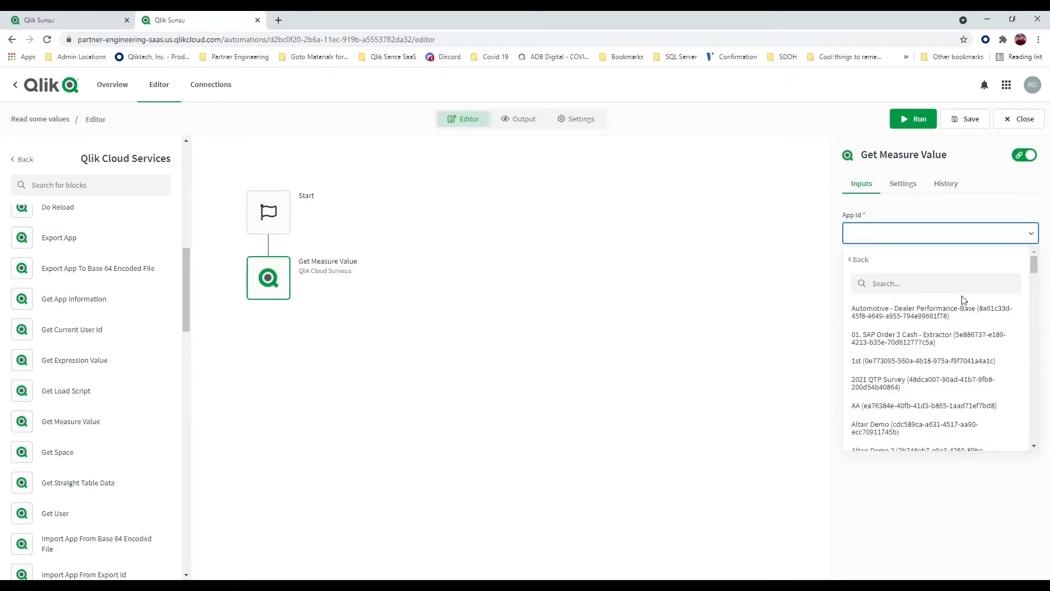
scroll(964, 301, down, 5)
scroll(963, 307, down, 4)
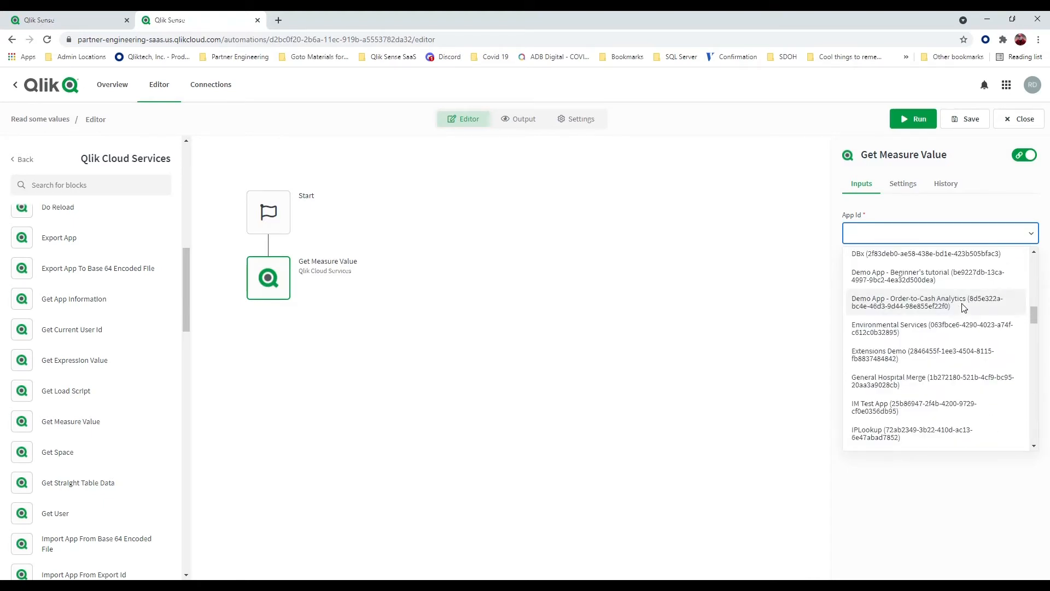
click(931, 330)
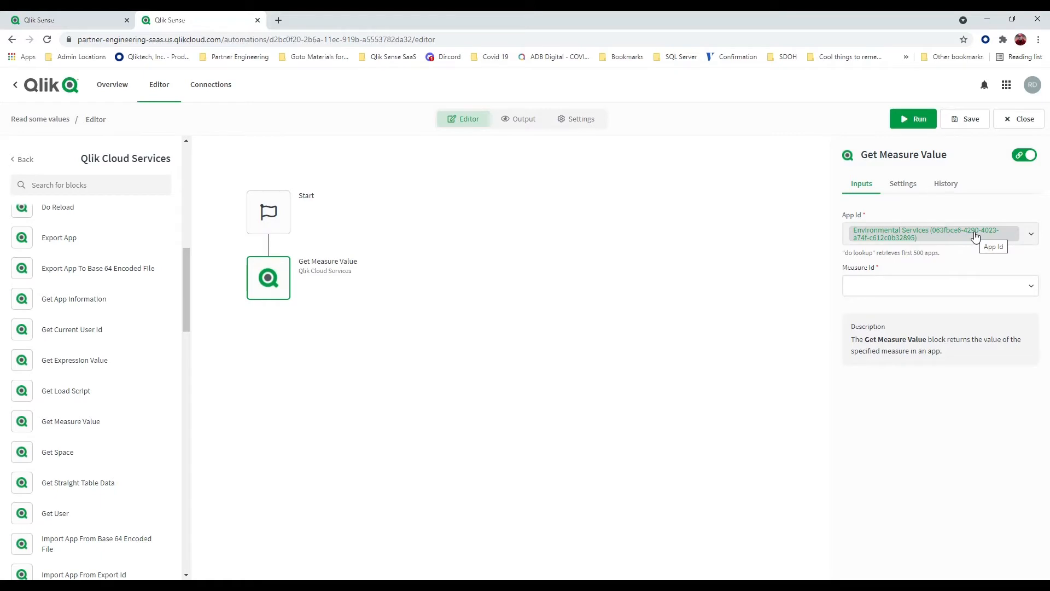
Look up the Measure Id for the block and choose Avg Turnaround Time mins.
click(1031, 294)
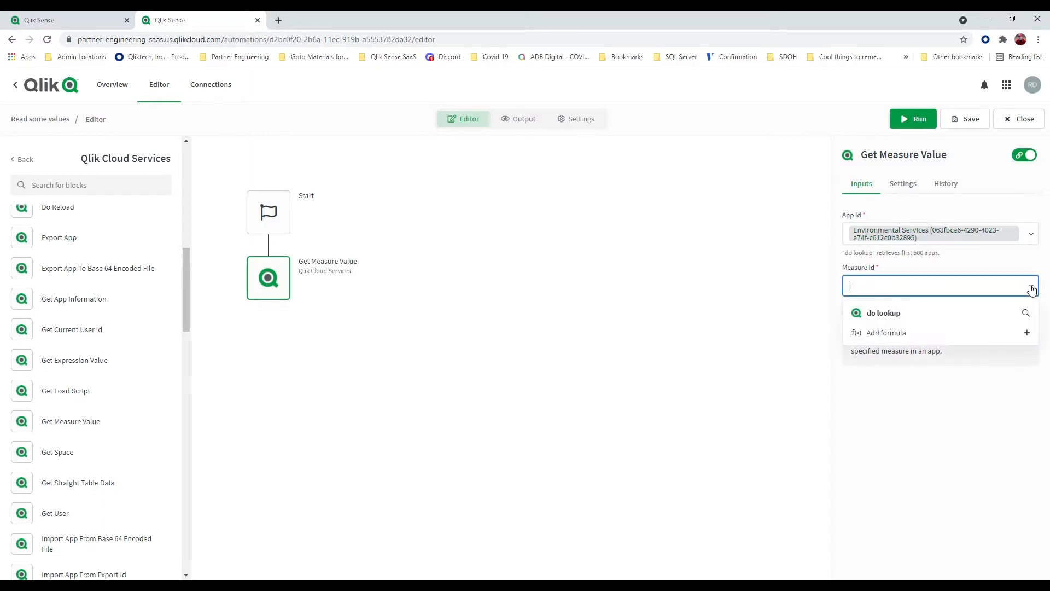
click(908, 314)
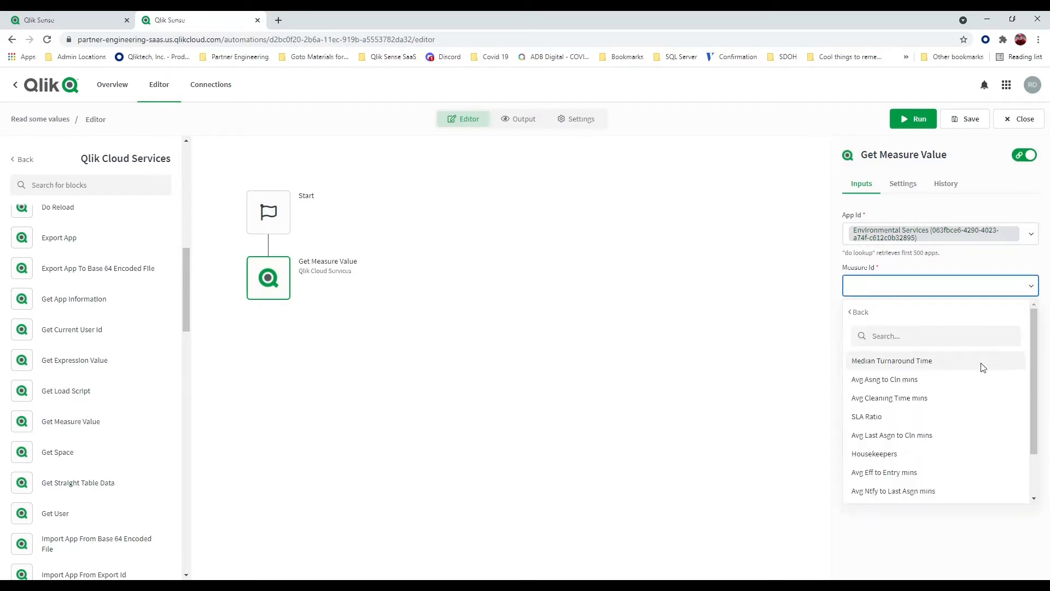
scroll(973, 382, down, 2)
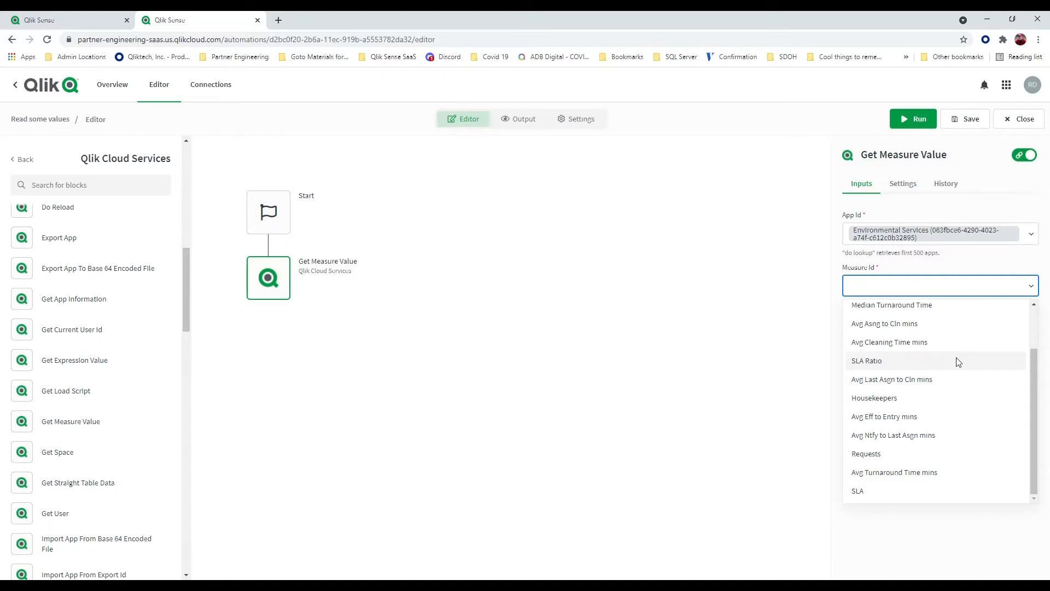
click(882, 473)
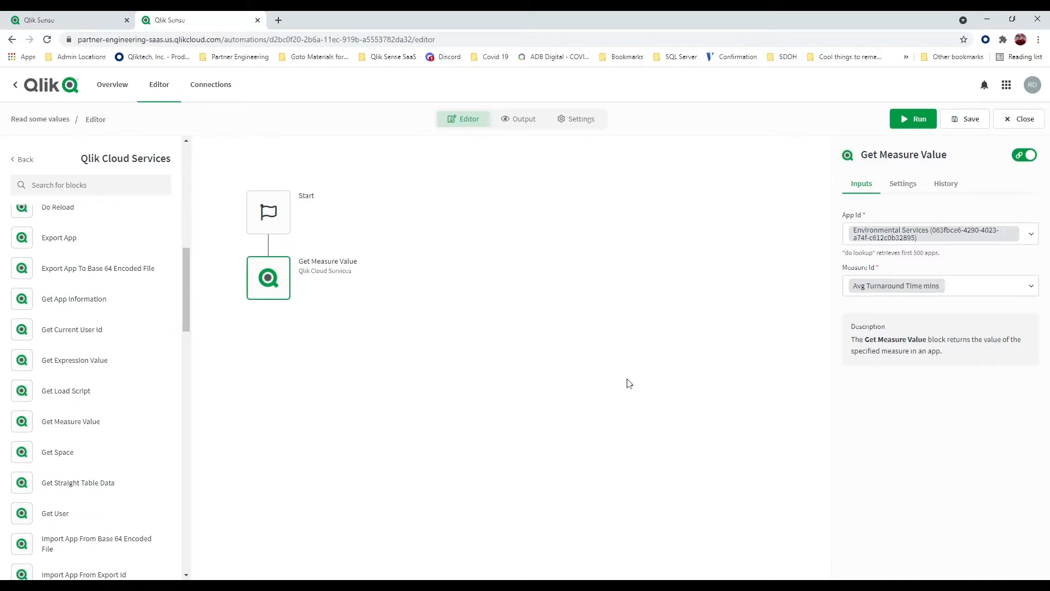
Add a basic Output block after Get Measure Value and run the automation.
click(15, 160)
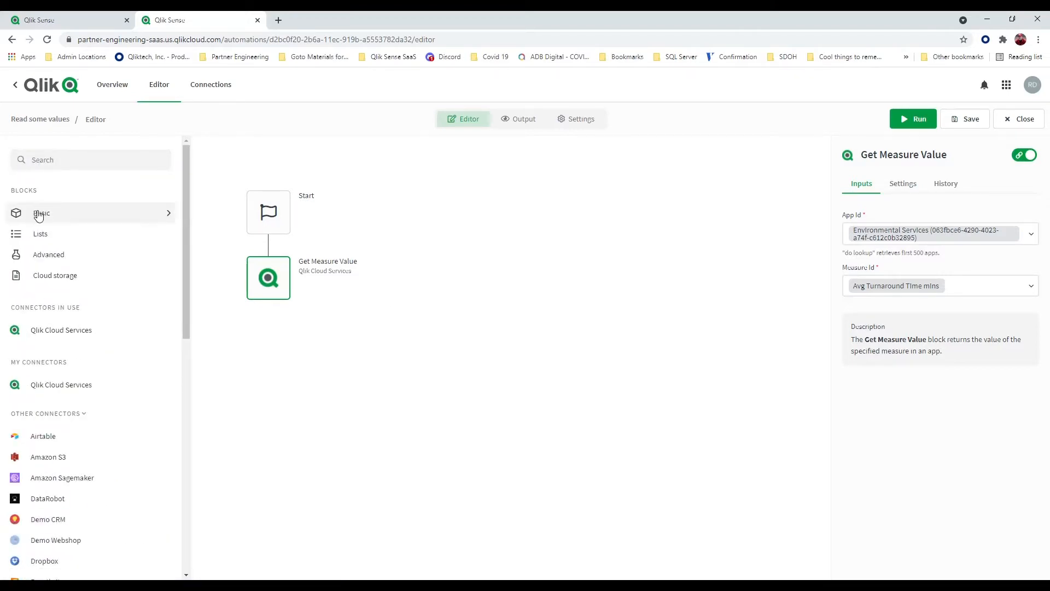
click(85, 213)
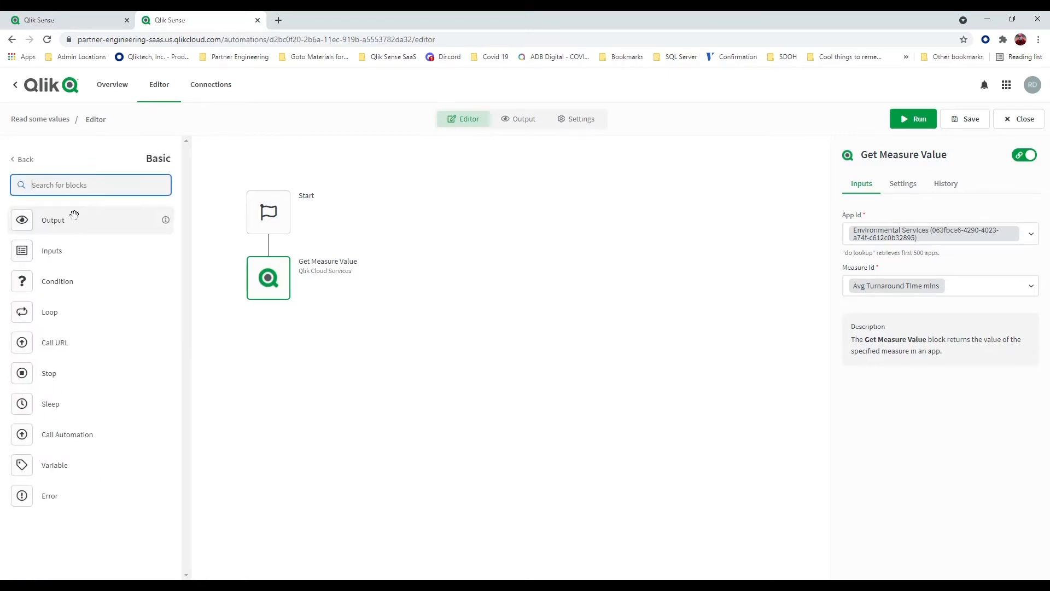
drag(66, 219, 257, 320)
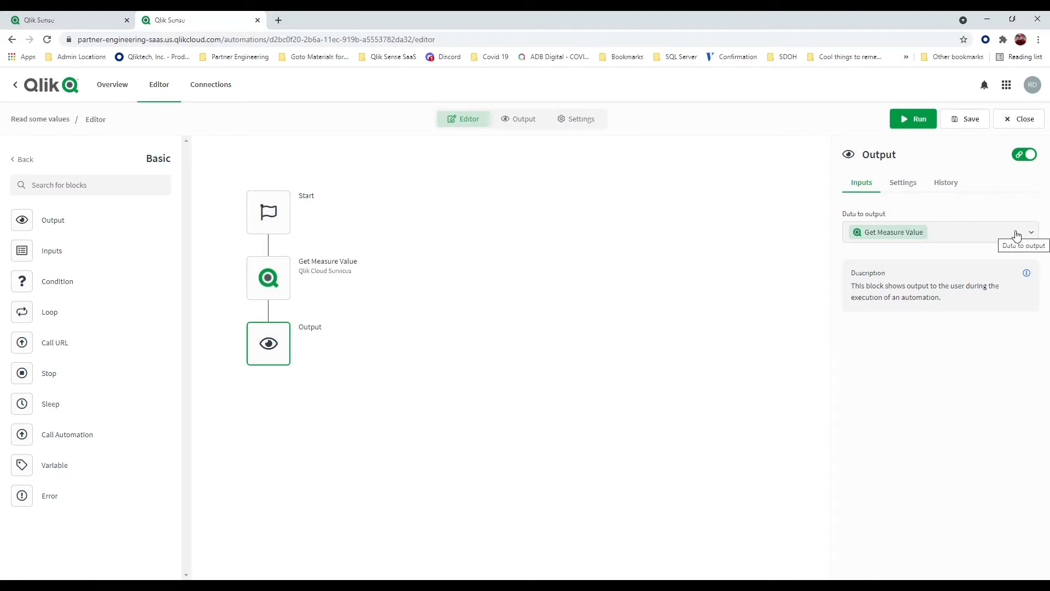
mouse_move(280, 284)
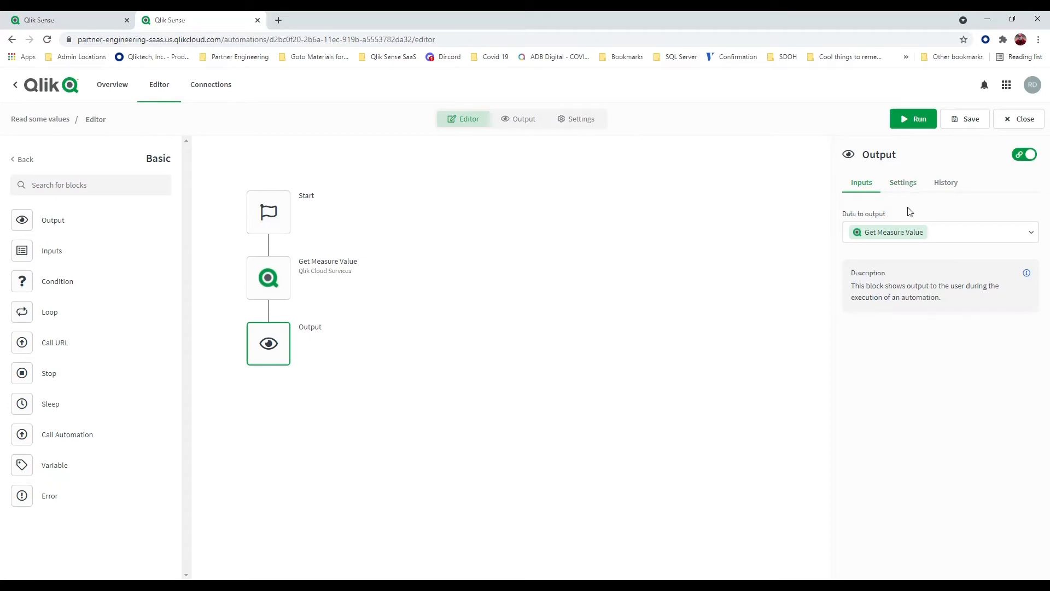
click(921, 122)
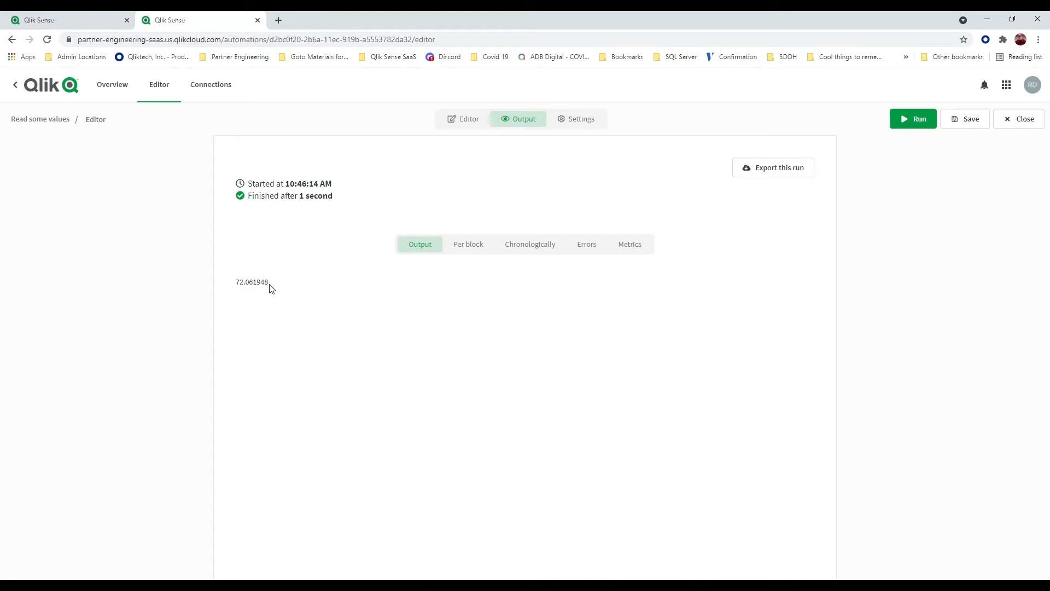
Return to the automation editor and set the Start block's run mode to Triggered.
click(455, 125)
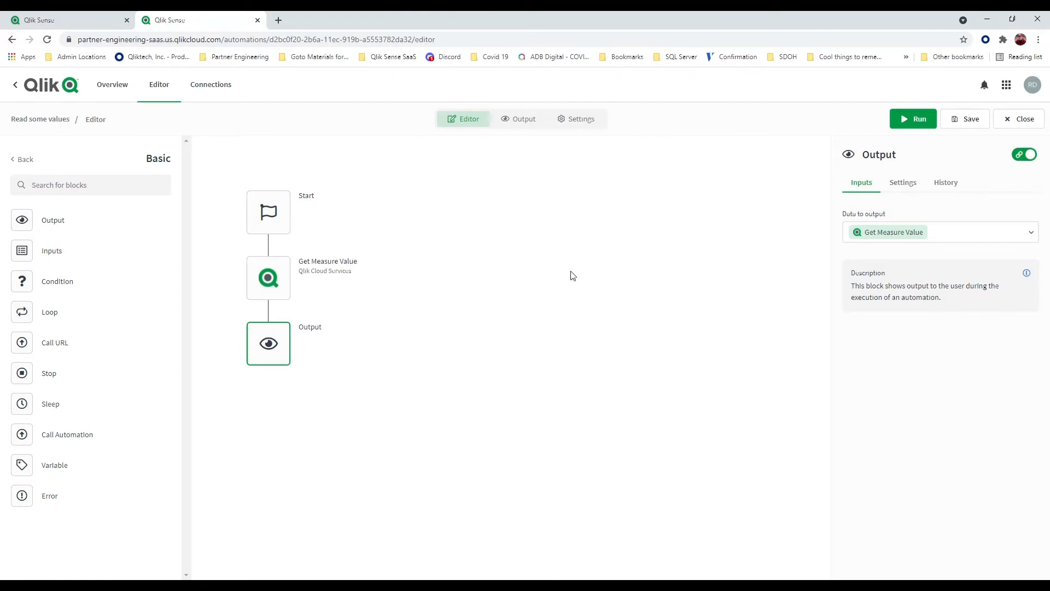
click(278, 229)
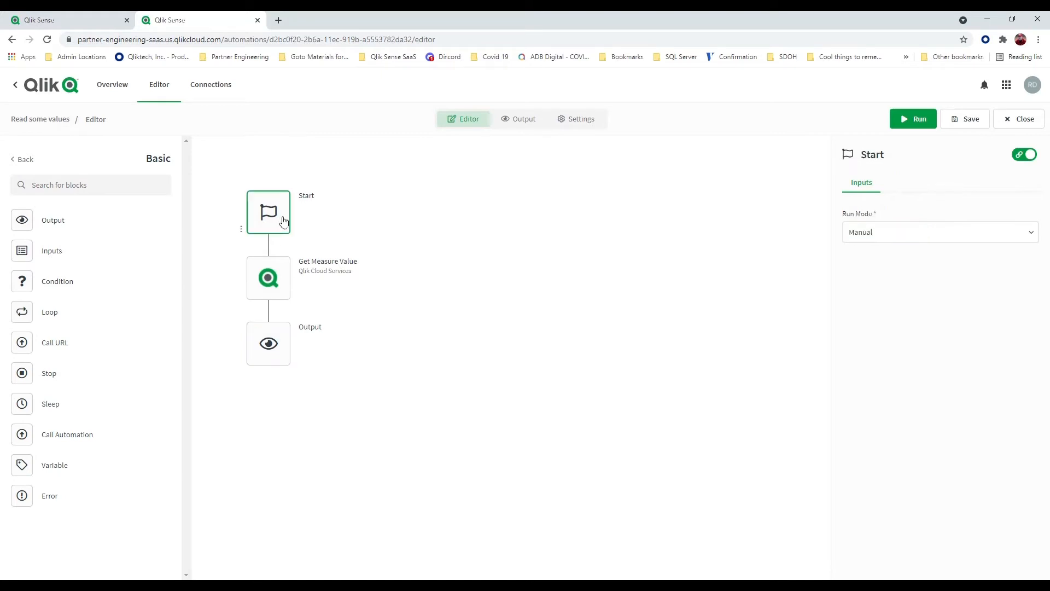
click(910, 242)
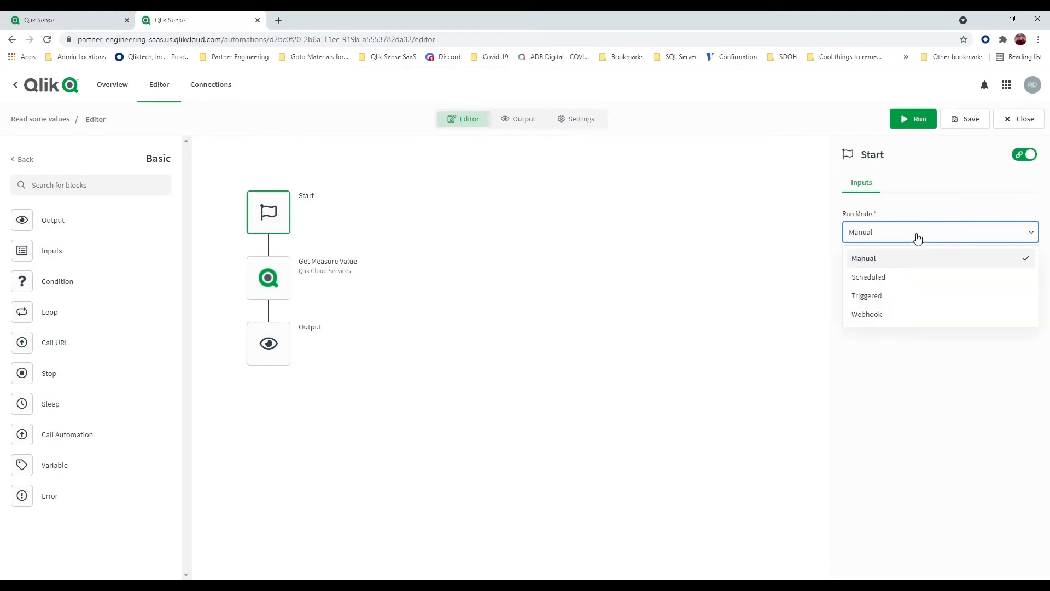
click(901, 296)
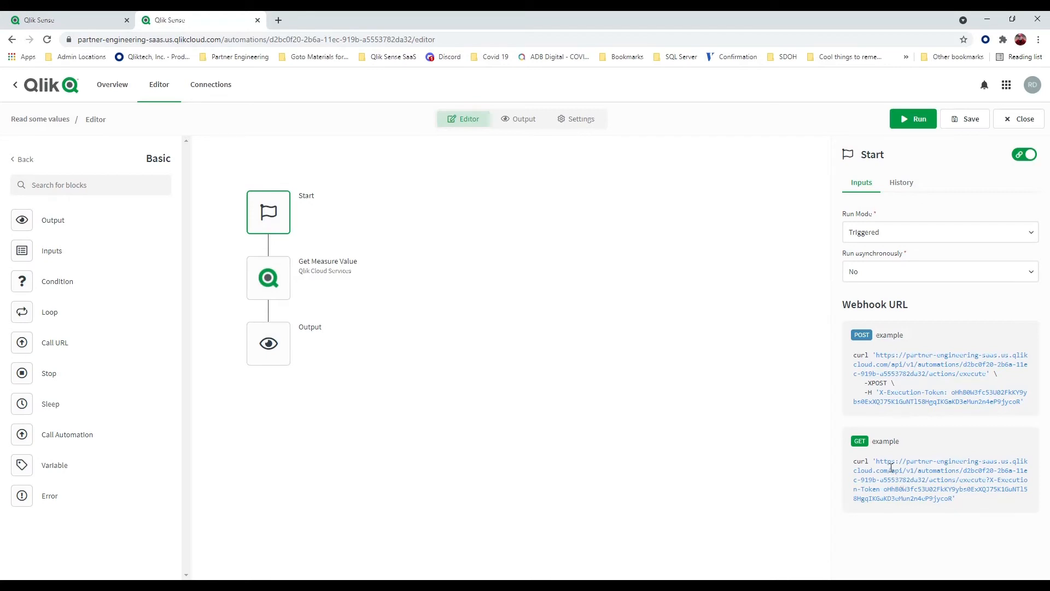
Copy the full webhook URL from the Start block's GET example.
drag(876, 460, 954, 496)
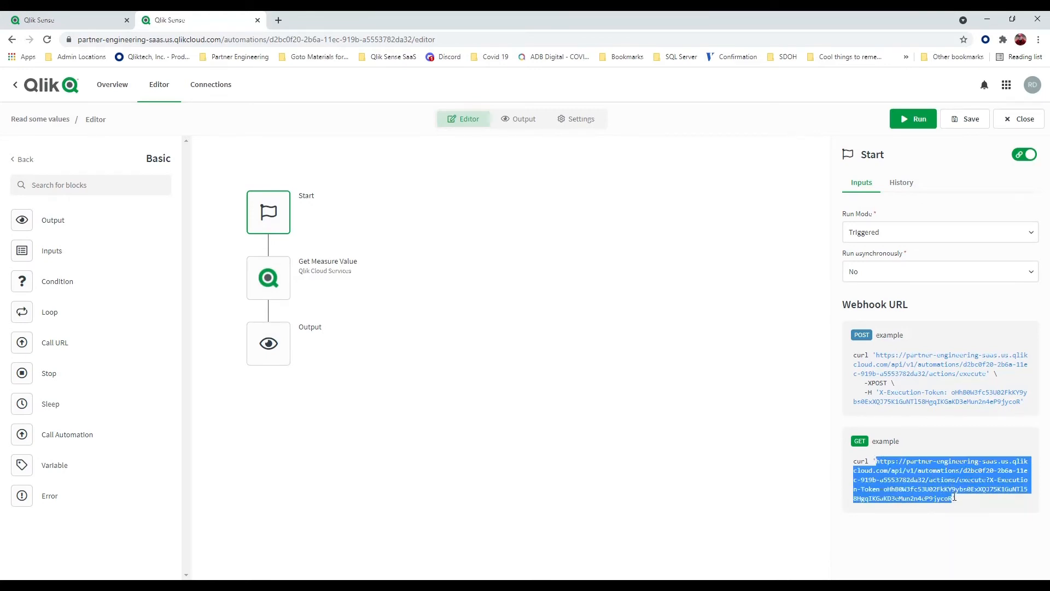
right_click(945, 472)
click(906, 485)
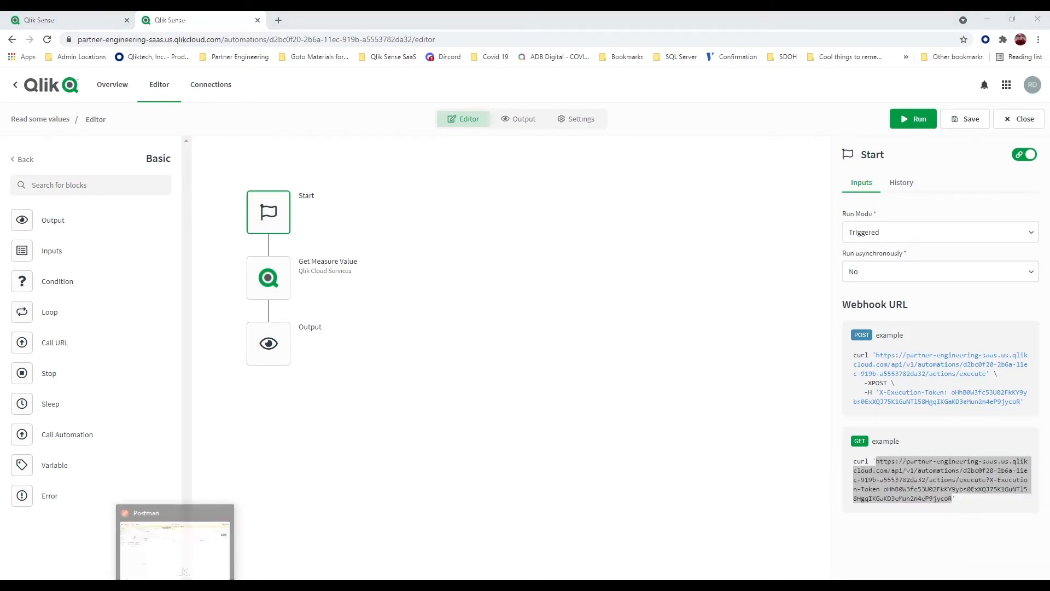
Switch to Postman, dismiss the update notice, and send a GET request to the copied webhook URL containing the execution token.
click(189, 578)
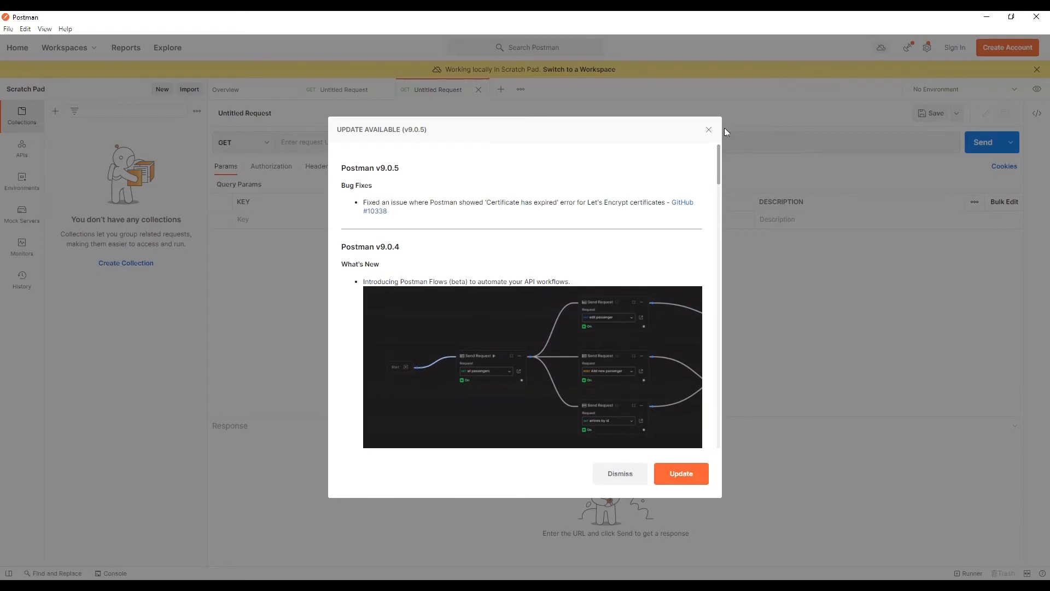
click(708, 129)
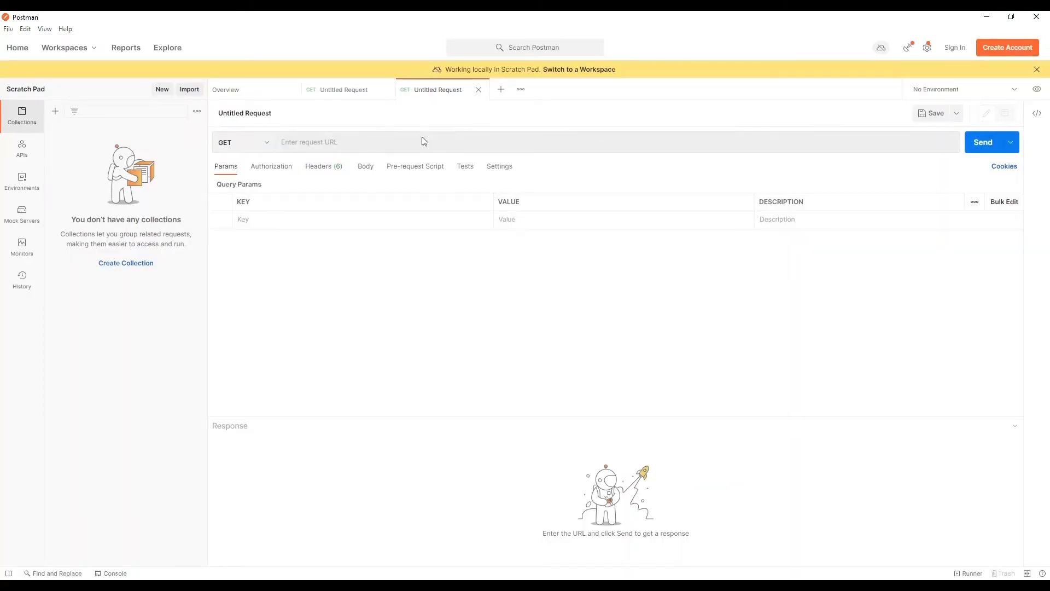
click(380, 142)
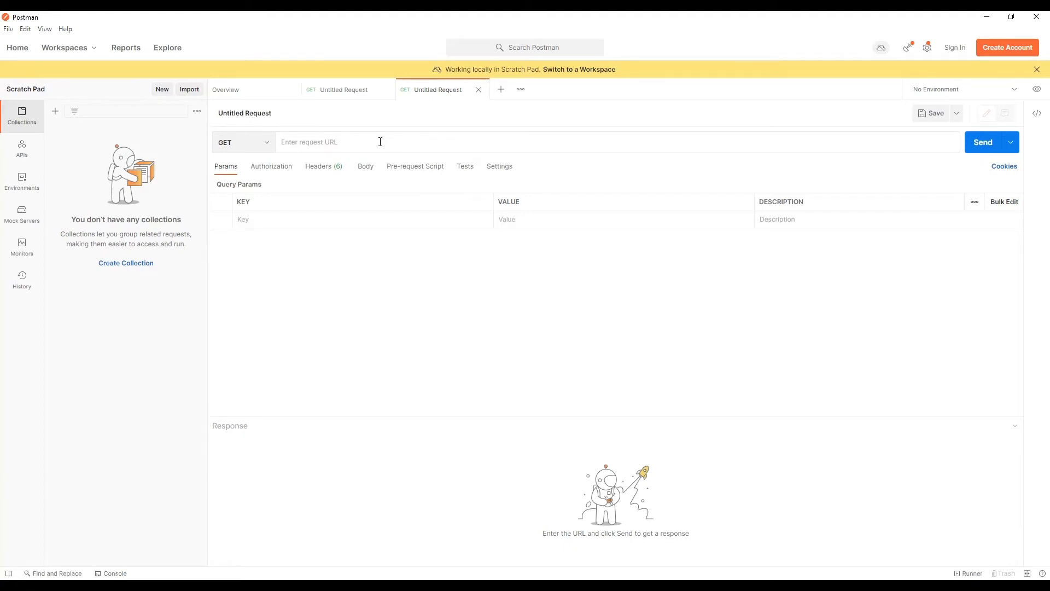
key(ctrl+v)
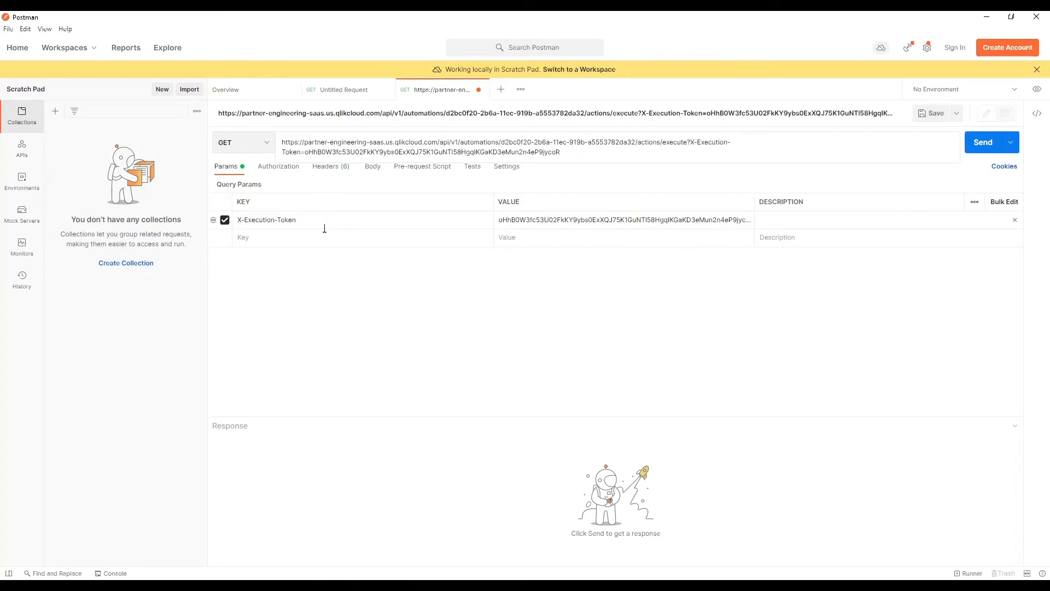
click(985, 148)
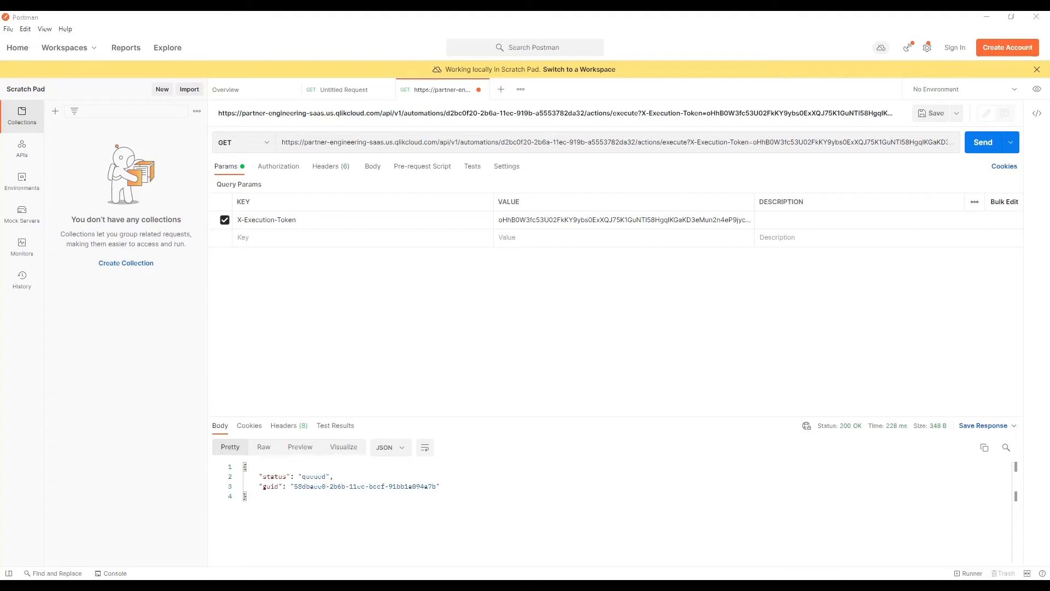
Switch back to Qlik Sense in the browser and save the automation with its triggered run mode.
mouse_move(126, 579)
click(135, 555)
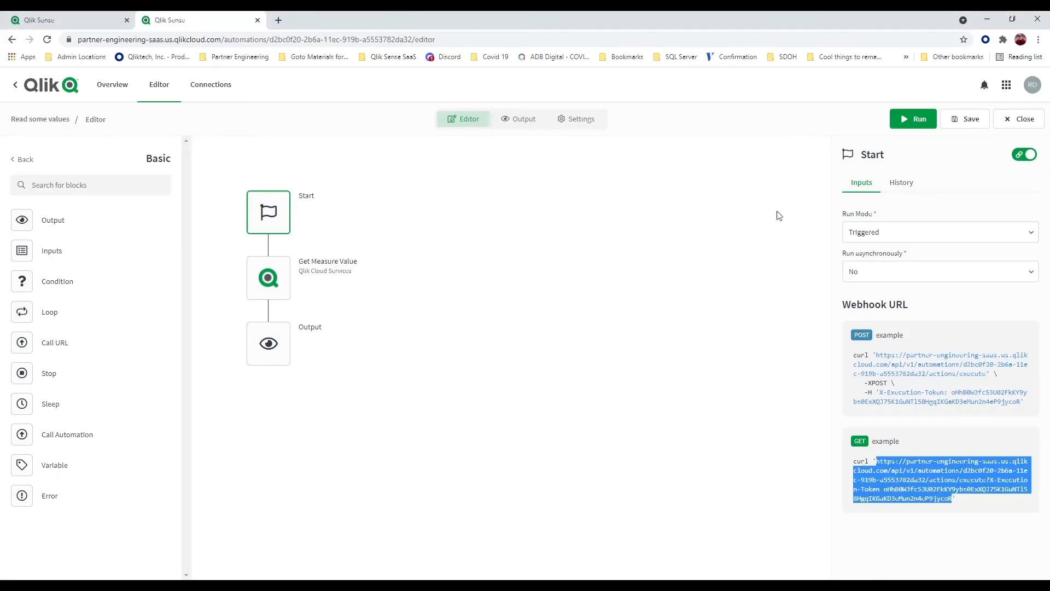
click(957, 122)
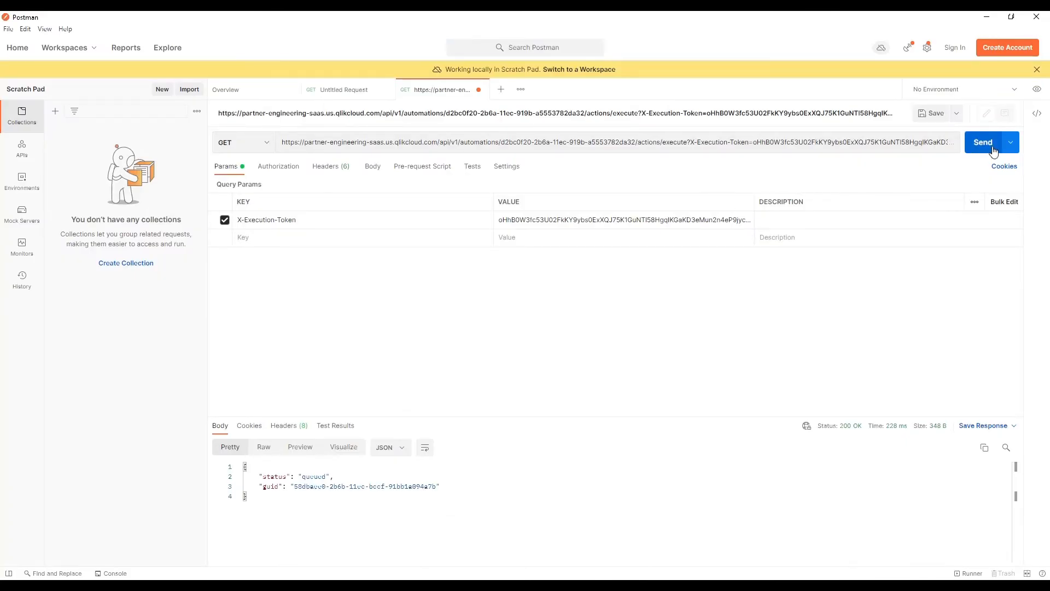
Send the webhook GET request again in Postman and switch back to Qlik Sense in the browser.
click(991, 143)
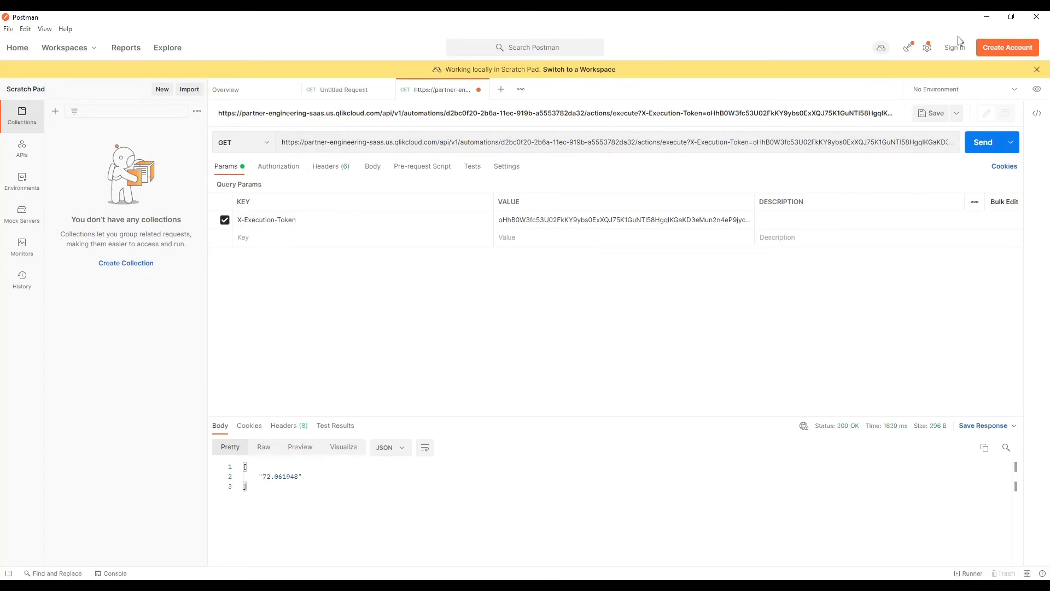
click(986, 17)
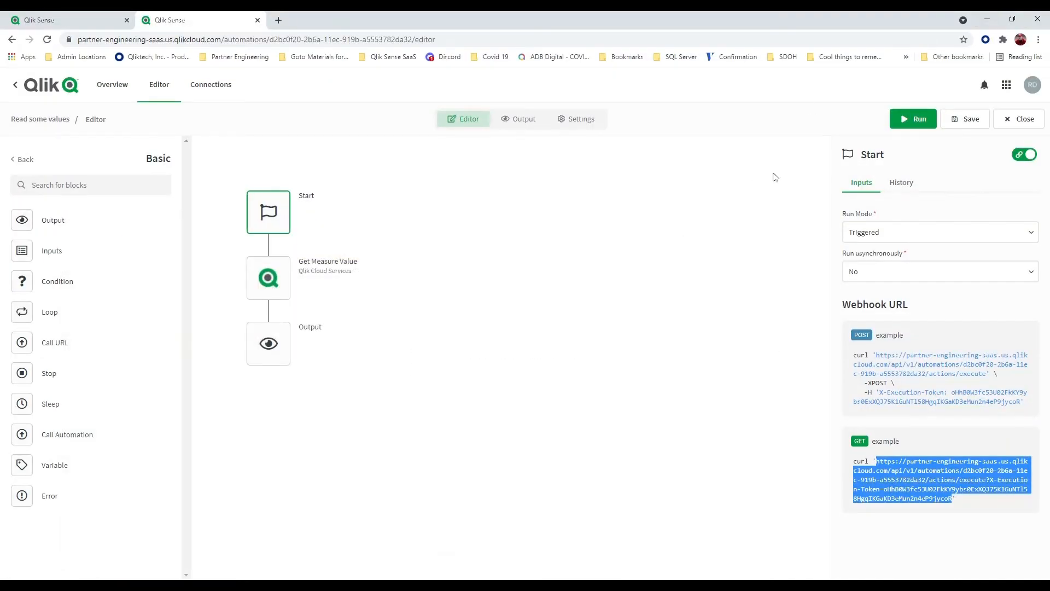
Save the Read some values automation, close its editor, and go back to the Qlik Sense home page.
click(966, 126)
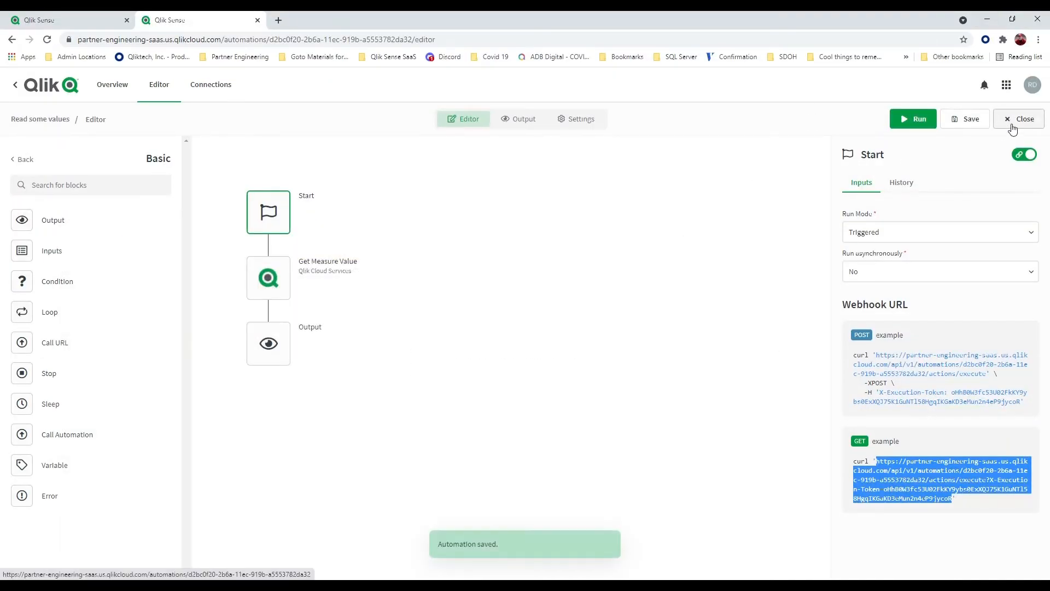
click(1016, 120)
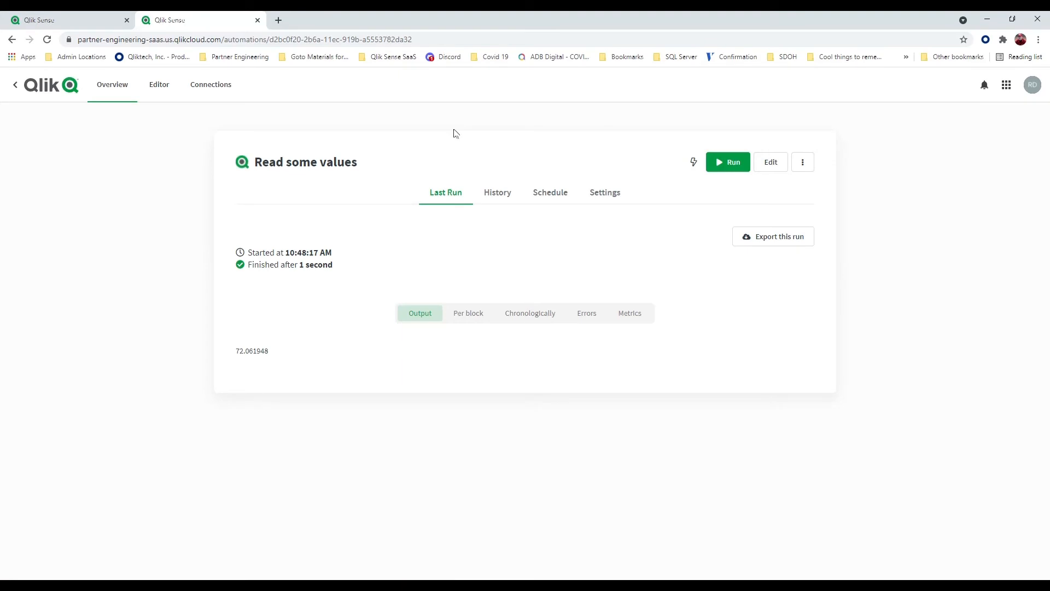
click(14, 86)
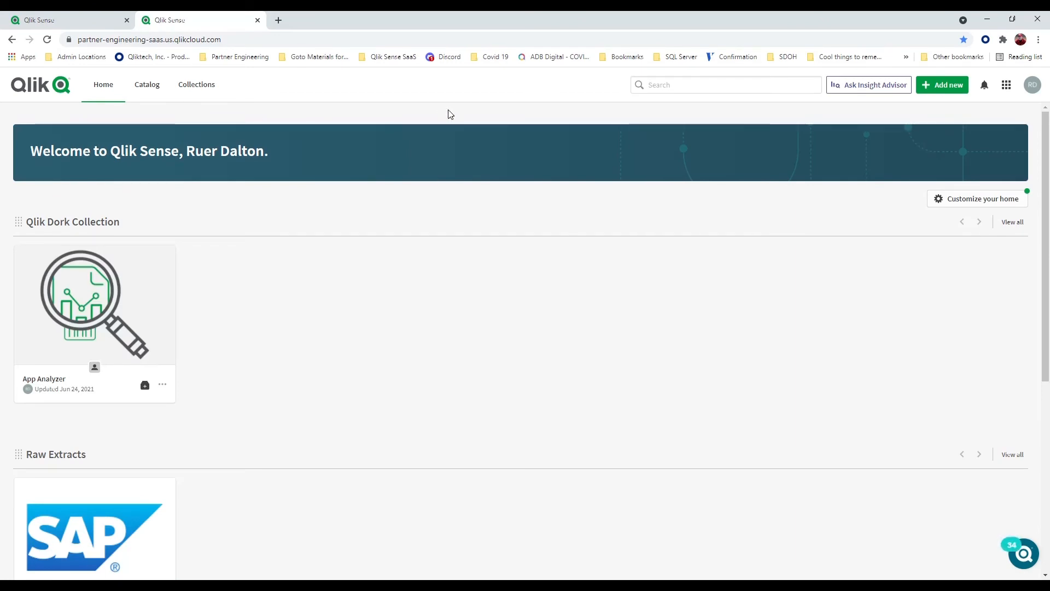
Open the catalog and filter its content to the Automations type.
click(157, 85)
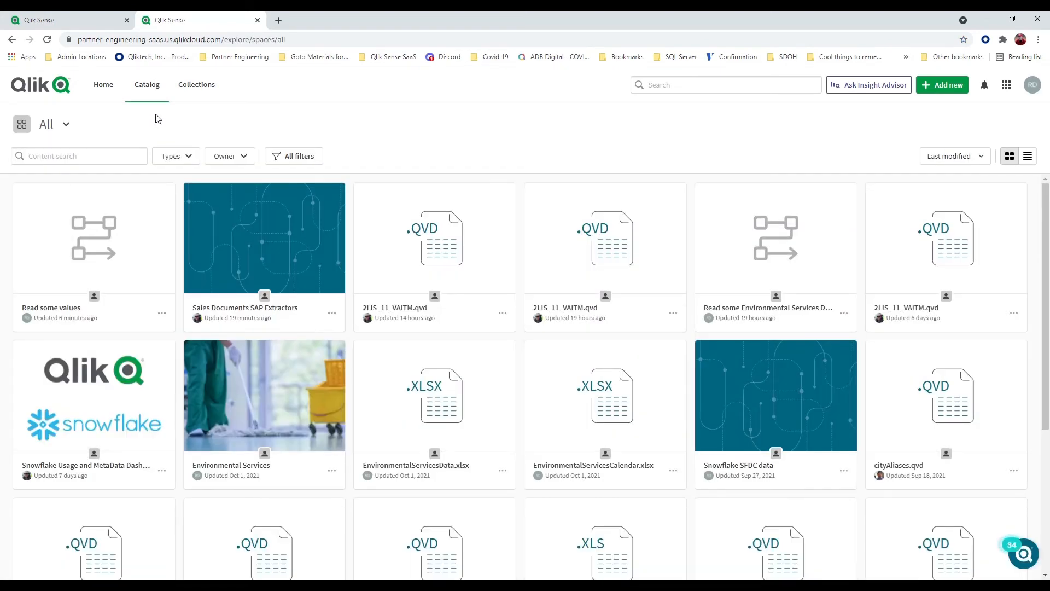
click(189, 158)
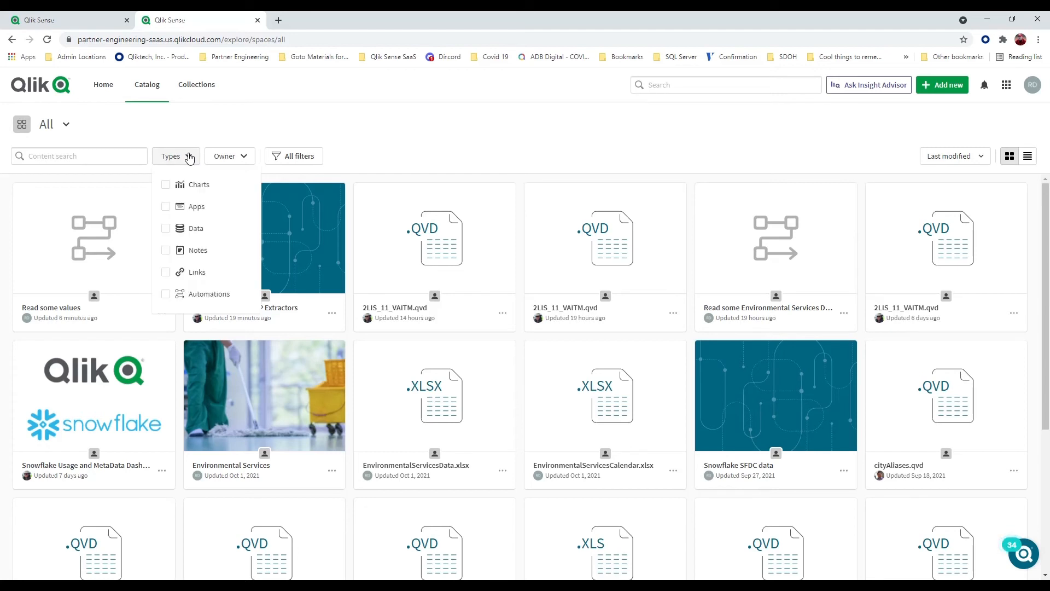
click(166, 296)
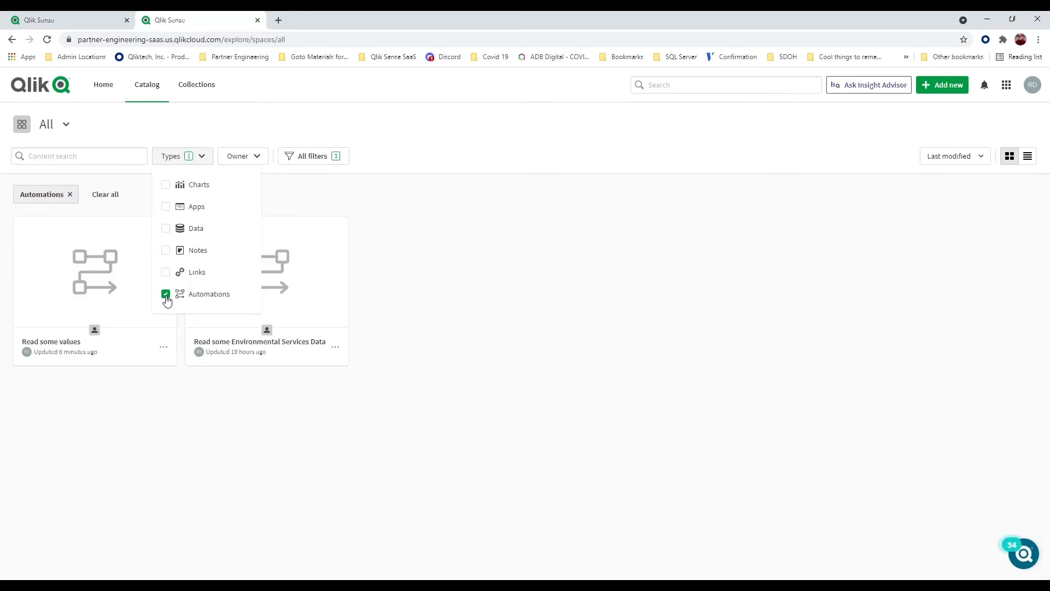
click(437, 246)
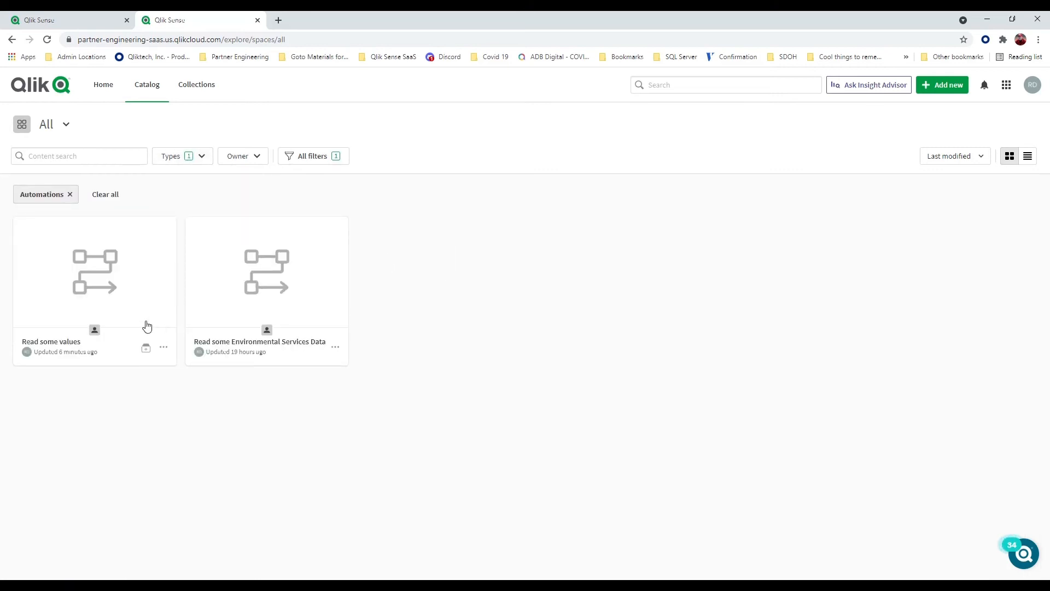
Open the Read some values automation in the editor, review the Get Measure Value block's inputs, and leave without saving.
mouse_move(117, 298)
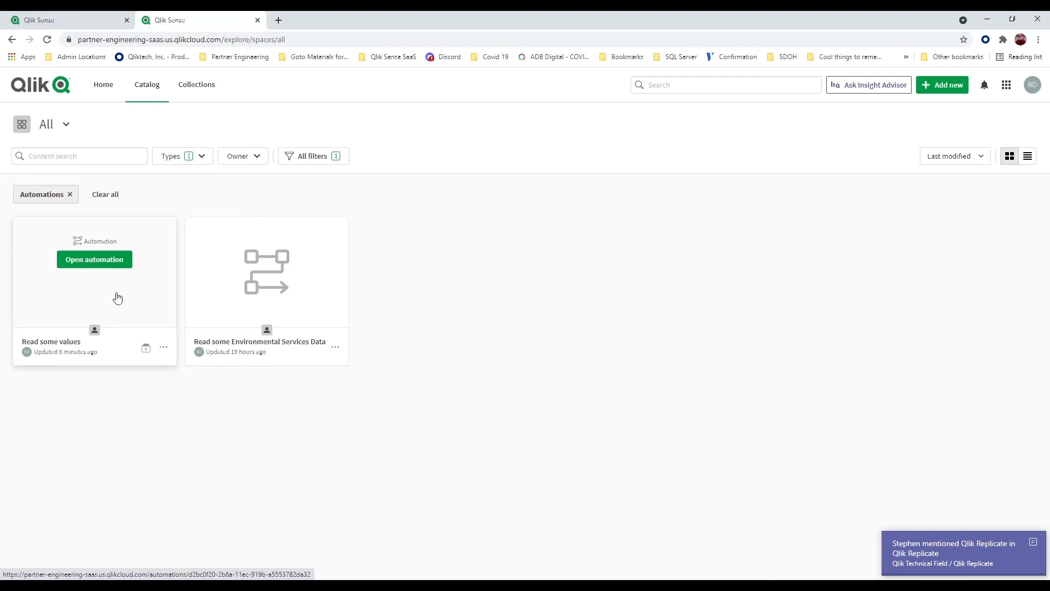
mouse_move(293, 291)
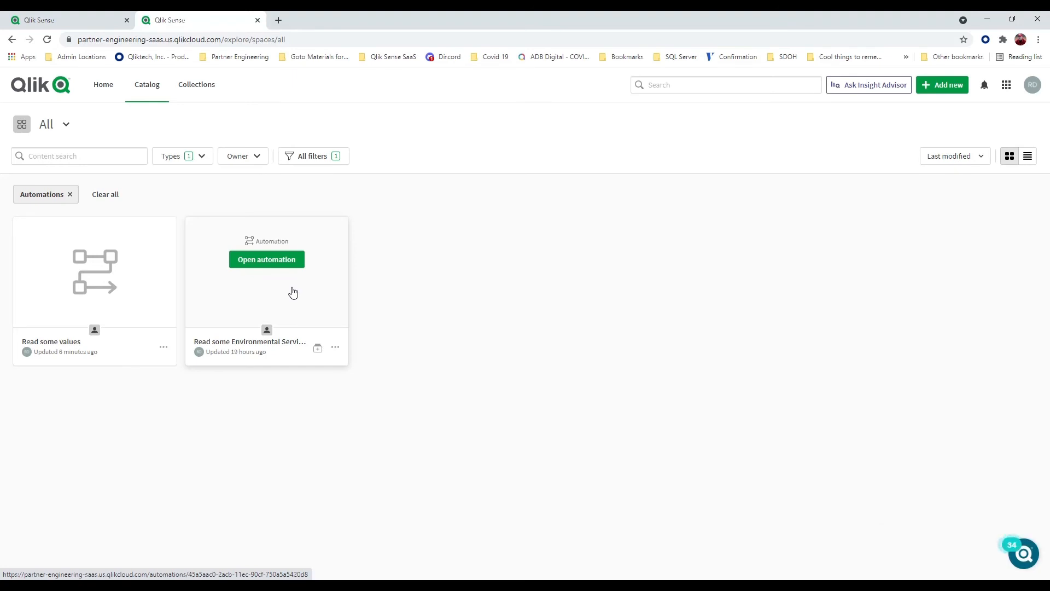
mouse_move(124, 271)
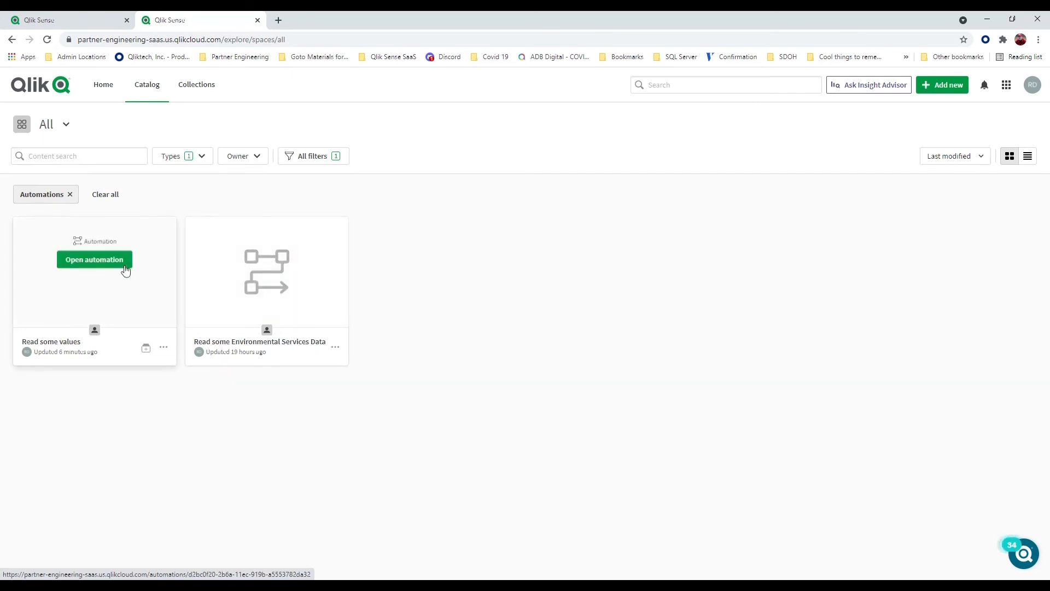
click(110, 264)
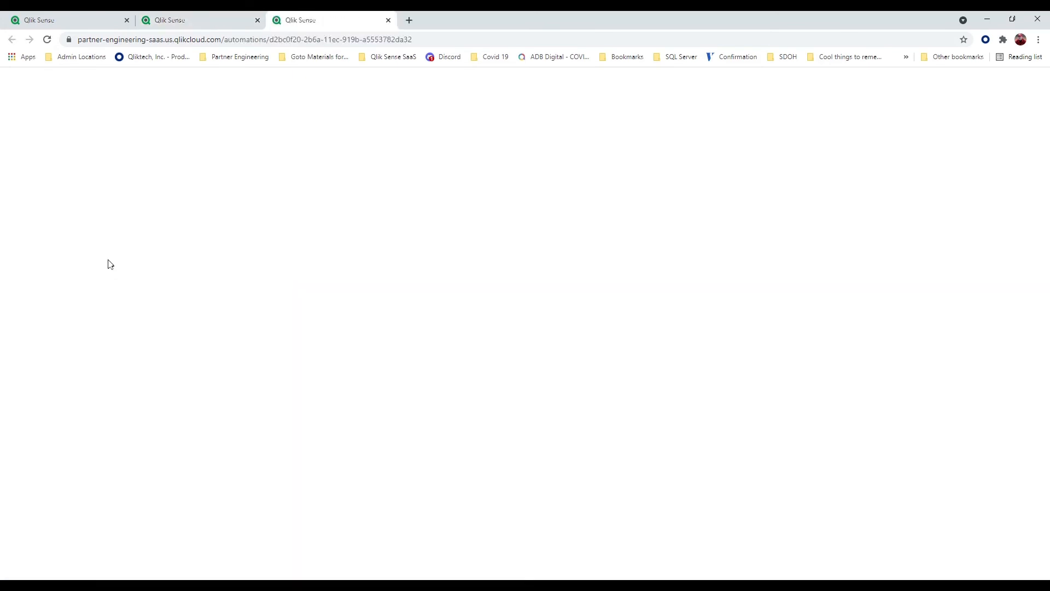
click(770, 169)
mouse_move(350, 283)
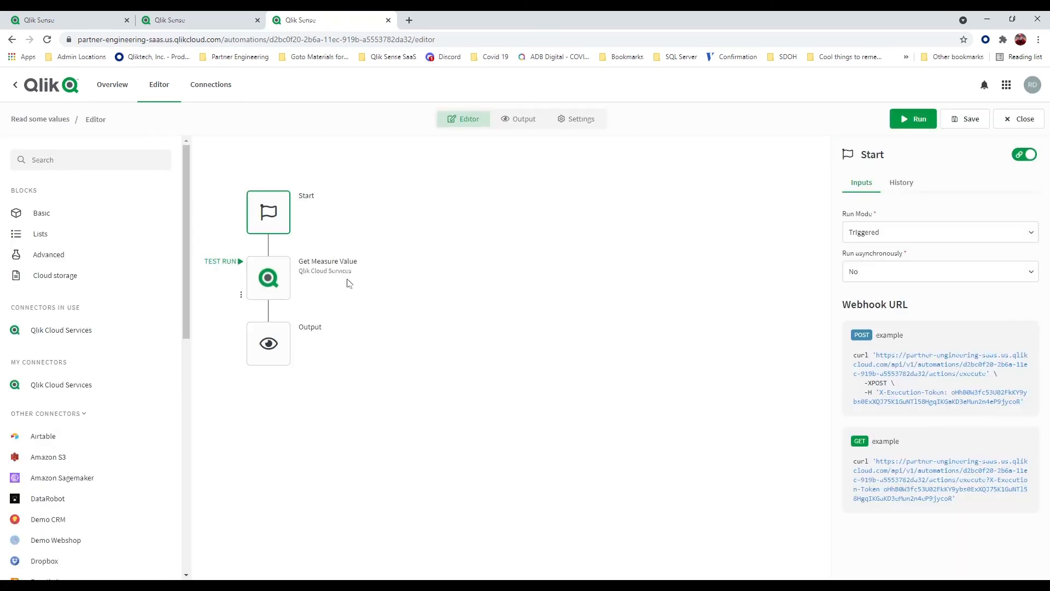
click(281, 286)
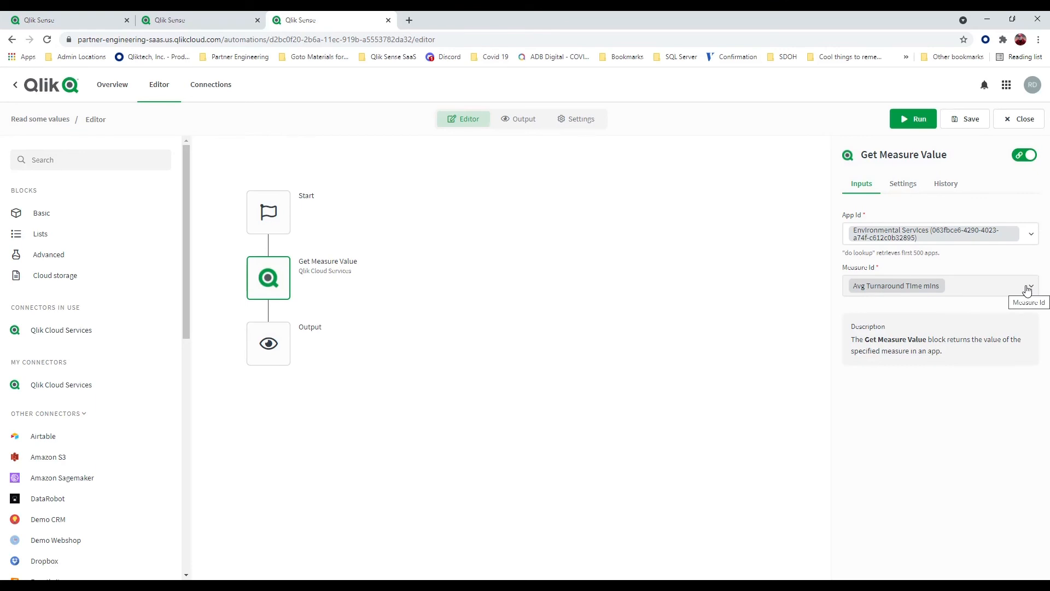
click(387, 22)
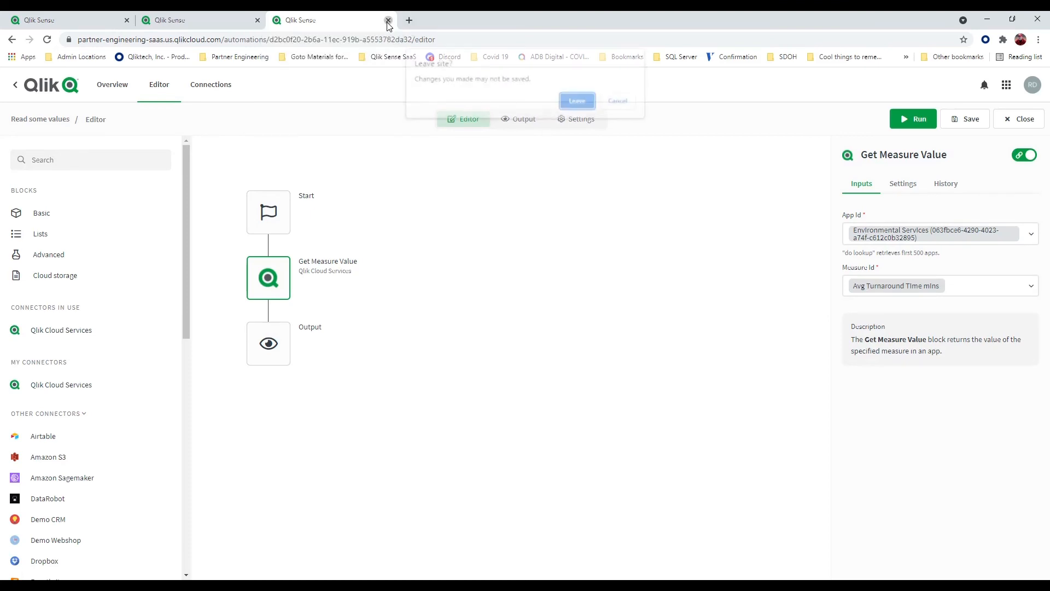
click(583, 104)
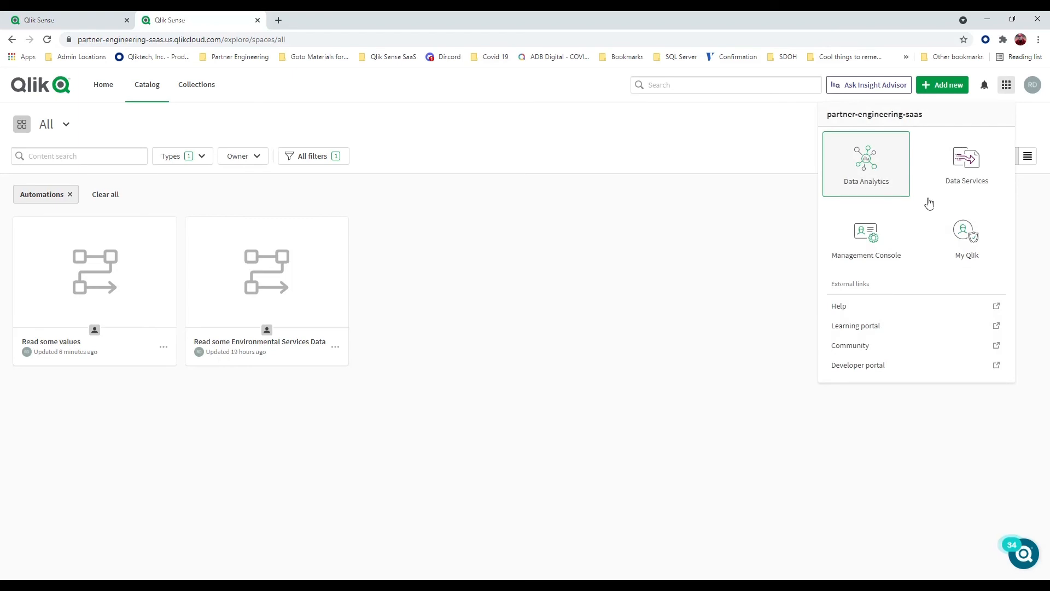
Open the Management Console's Automations list and review the run history and available actions of Read some values.
click(864, 249)
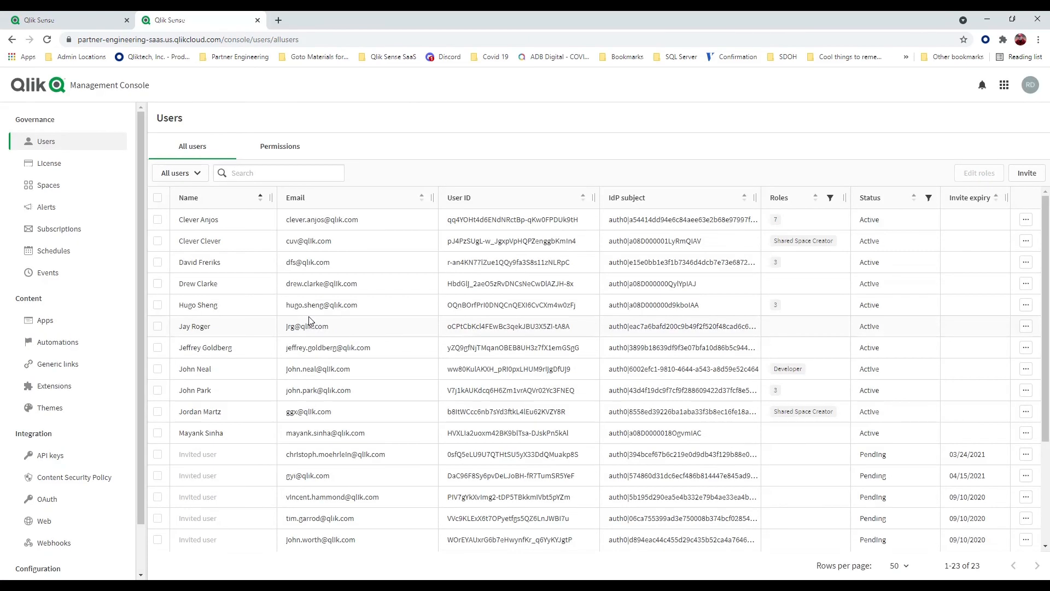
click(52, 345)
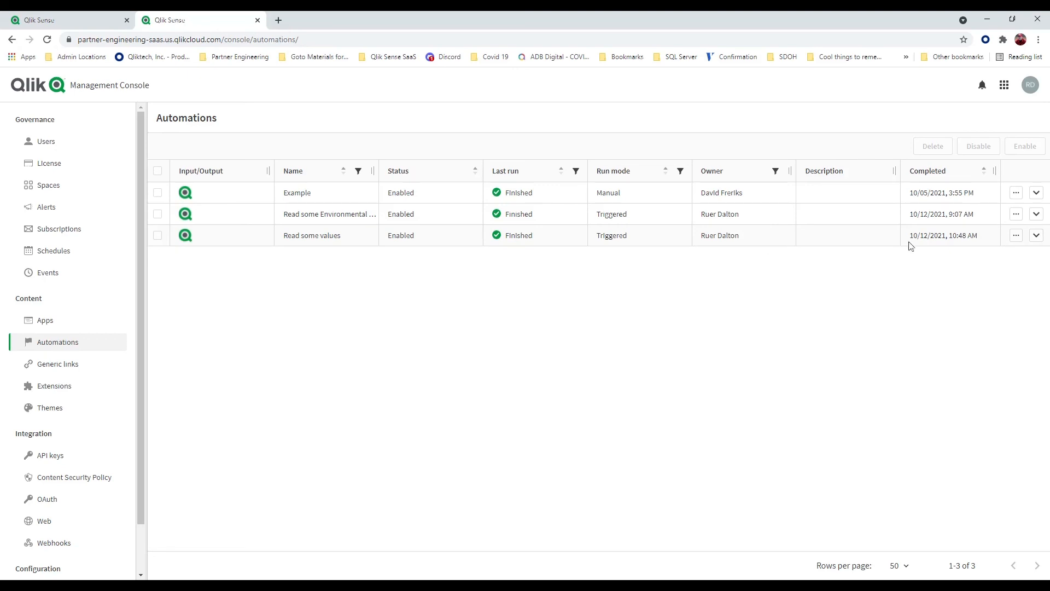
click(1018, 239)
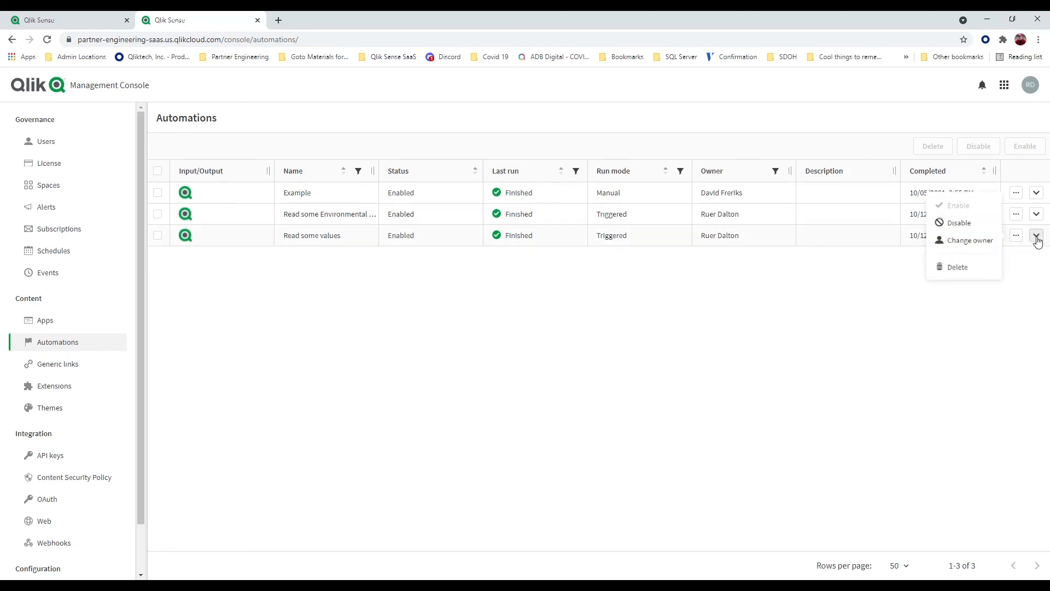
click(1036, 237)
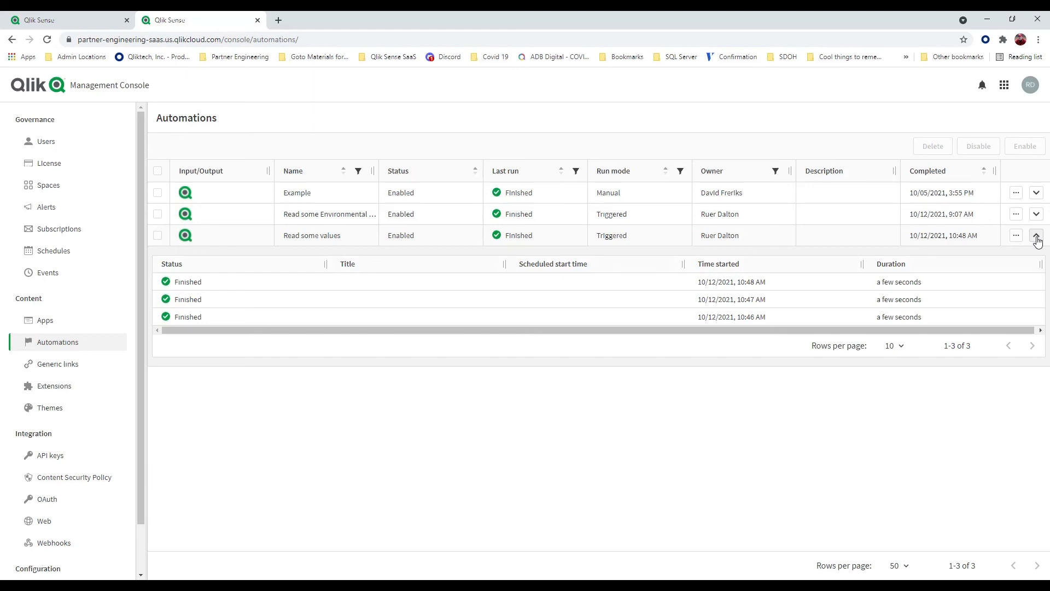
click(1016, 236)
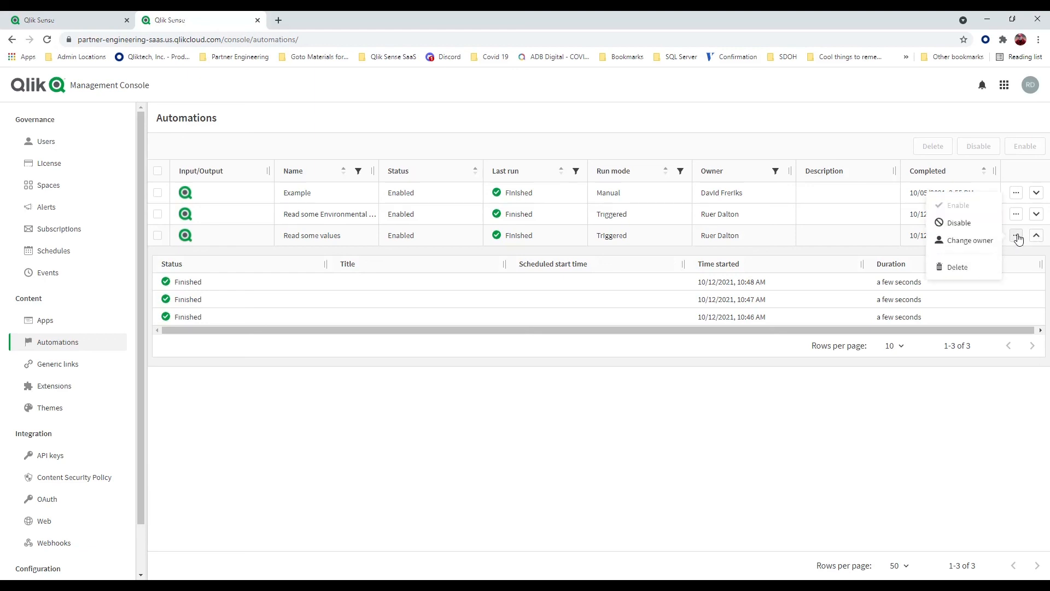